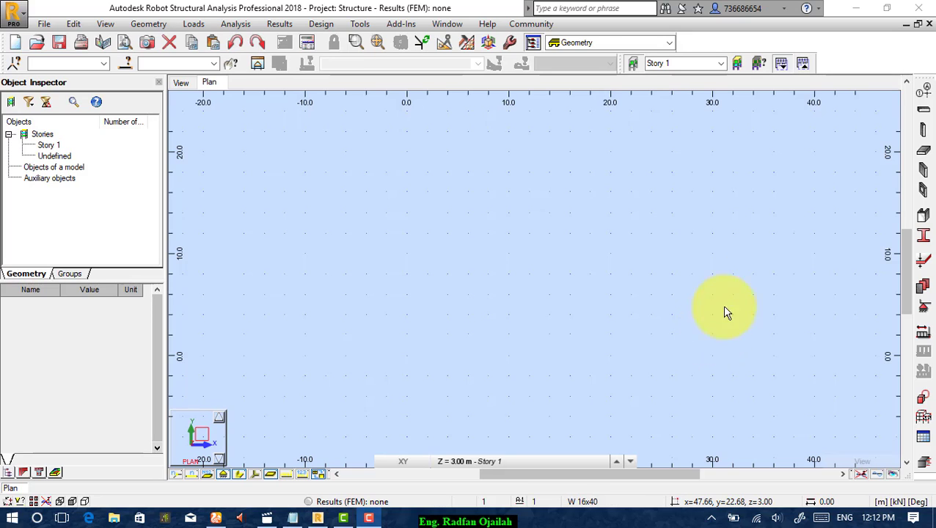
- Define structural axes in X from 0.00 m with 5 repetitions at 5 m spacing, keeping 1 2 3 numbering
left_click(926, 97)
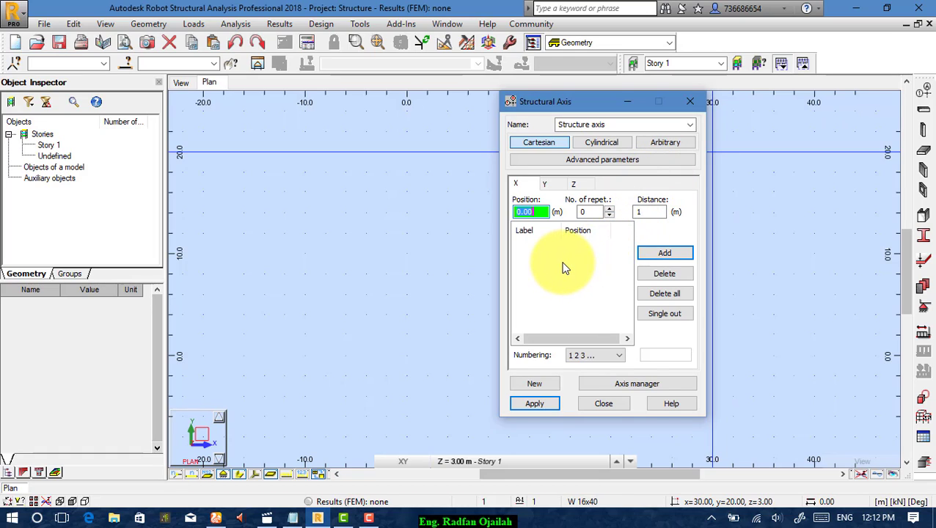
double_click(590, 211)
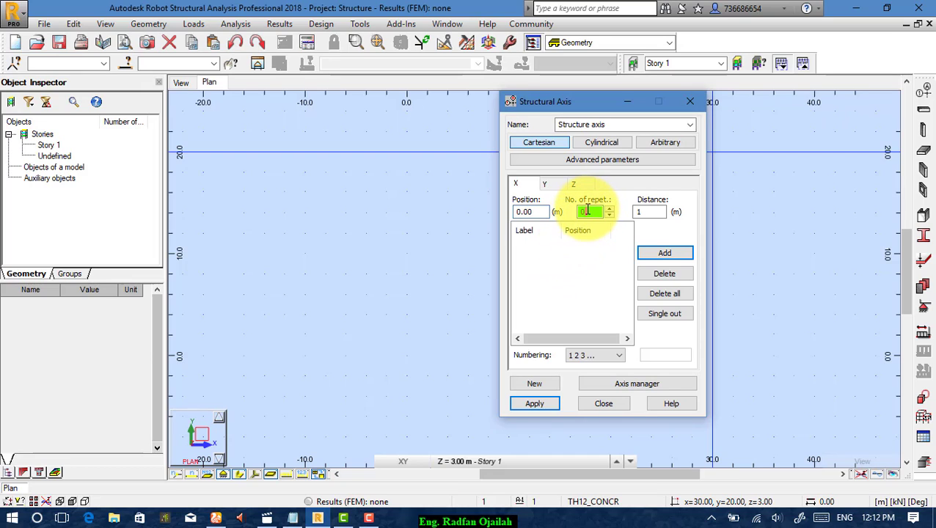
double_click(636, 212)
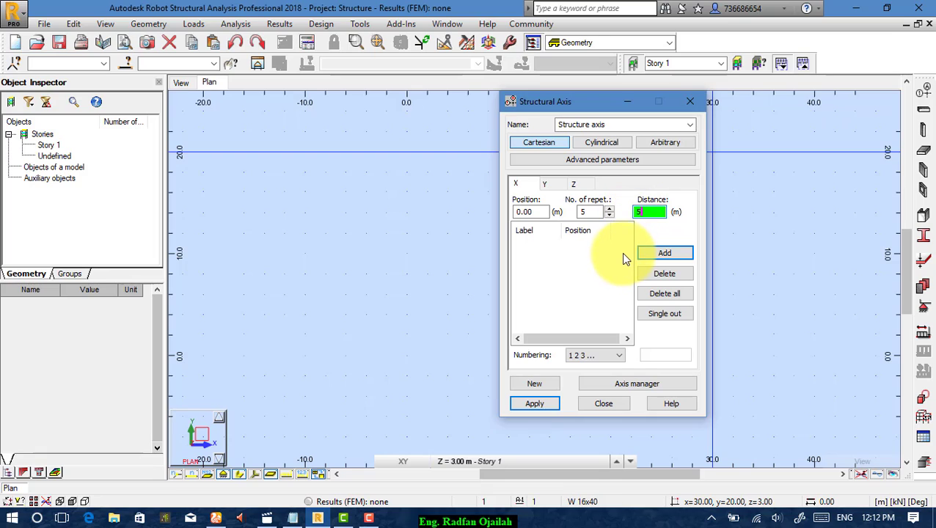
type("5")
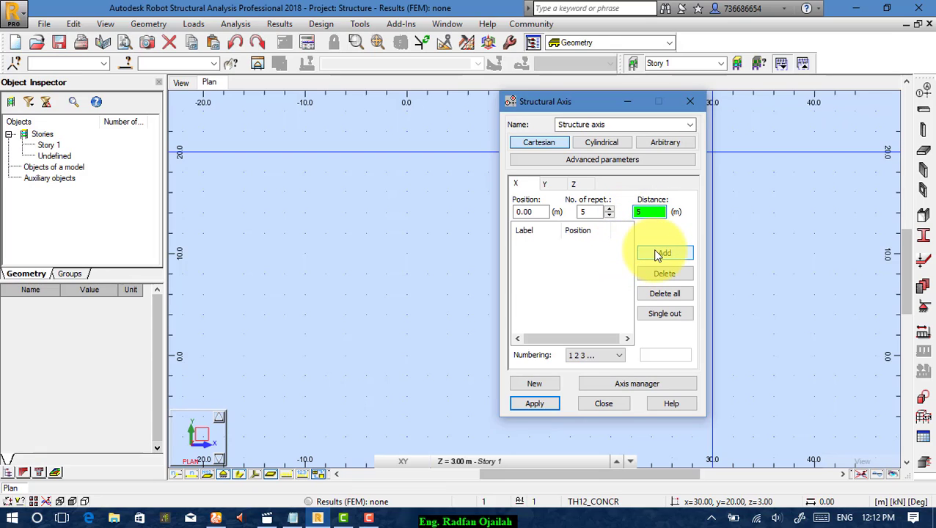
left_click(640, 254)
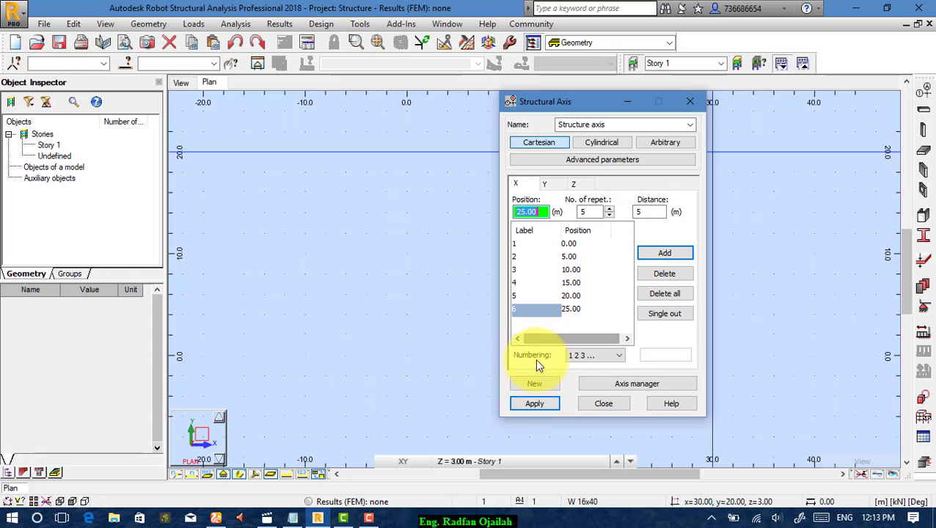
left_click(587, 357)
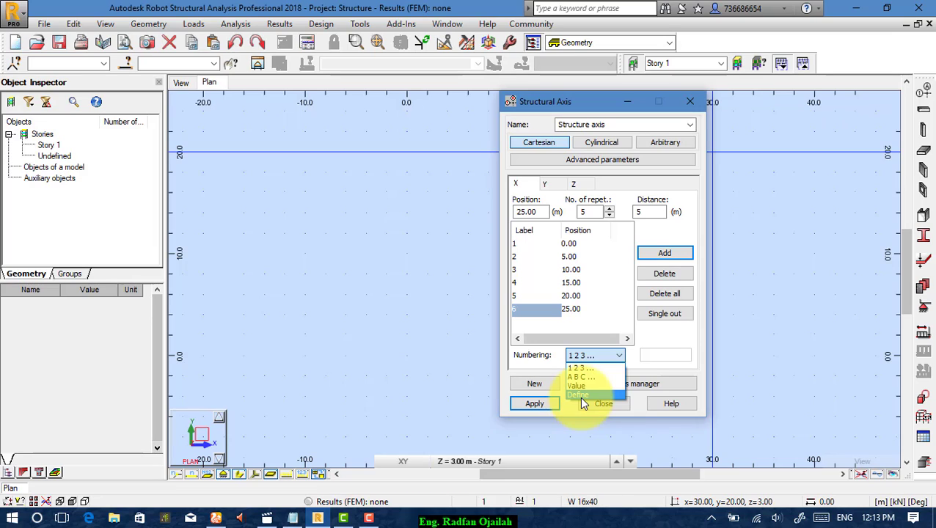
left_click(566, 320)
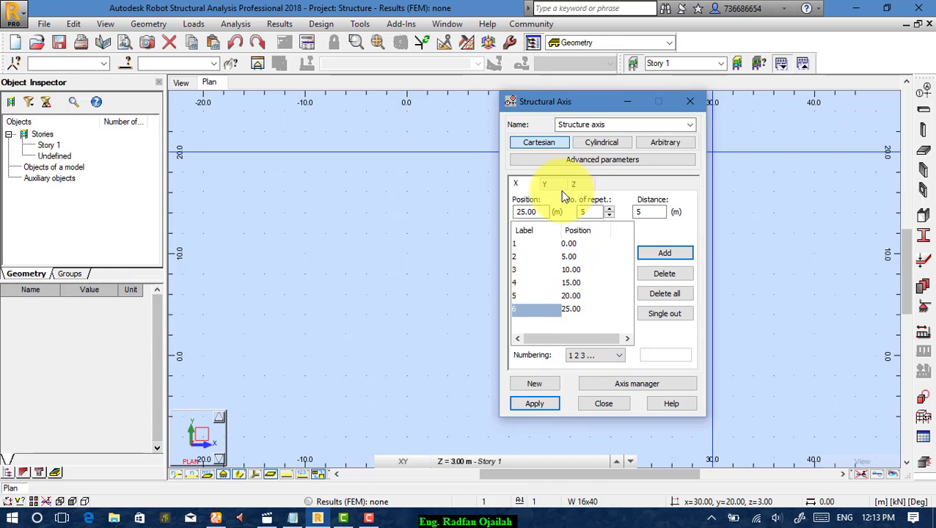
- Add Y axes from 0.00 m with 2 repetitions at 5 m spacing and set their numbering to A B C
left_click(545, 184)
left_click(587, 211)
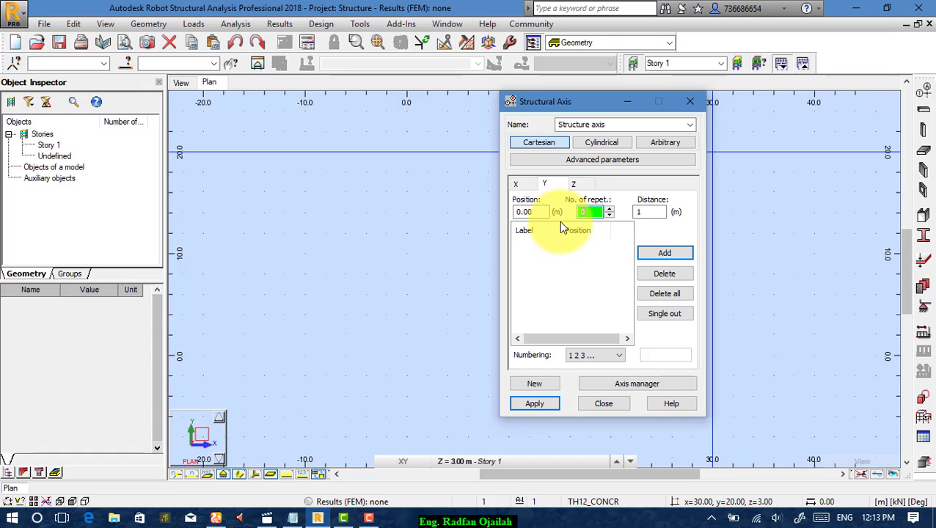
type("2")
key("Tab")
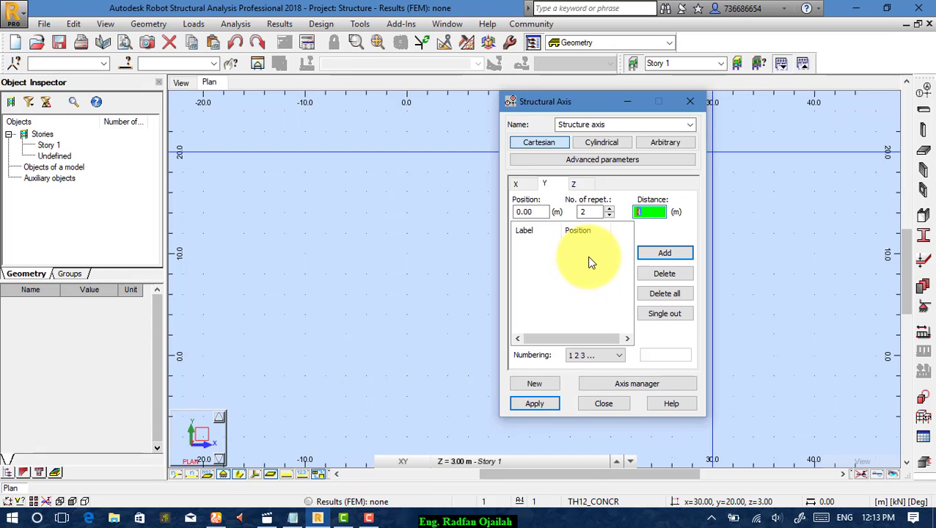
type("5")
left_click(676, 252)
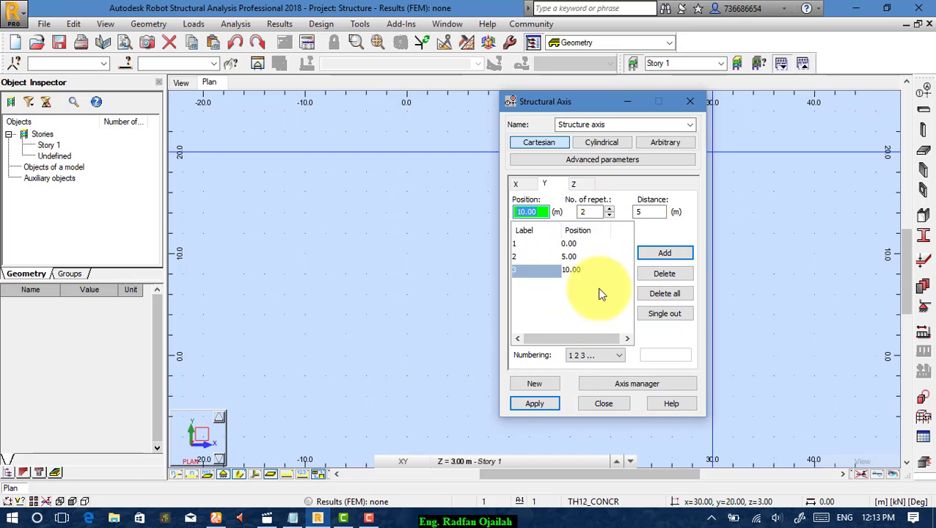
left_click(577, 358)
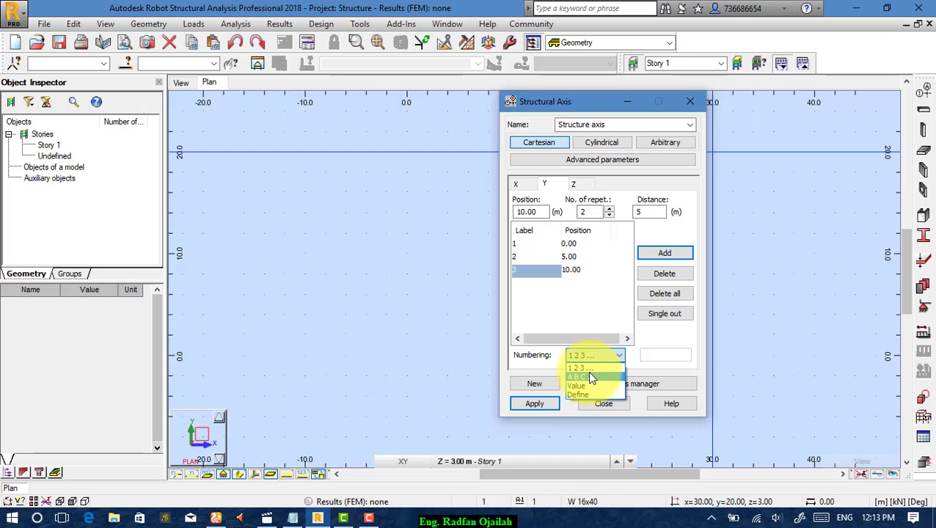
left_click(587, 371)
- Add Z axes from 0.00 m with 3 repetitions at 5 m, numbered by Value, and apply the axis grid
left_click(575, 186)
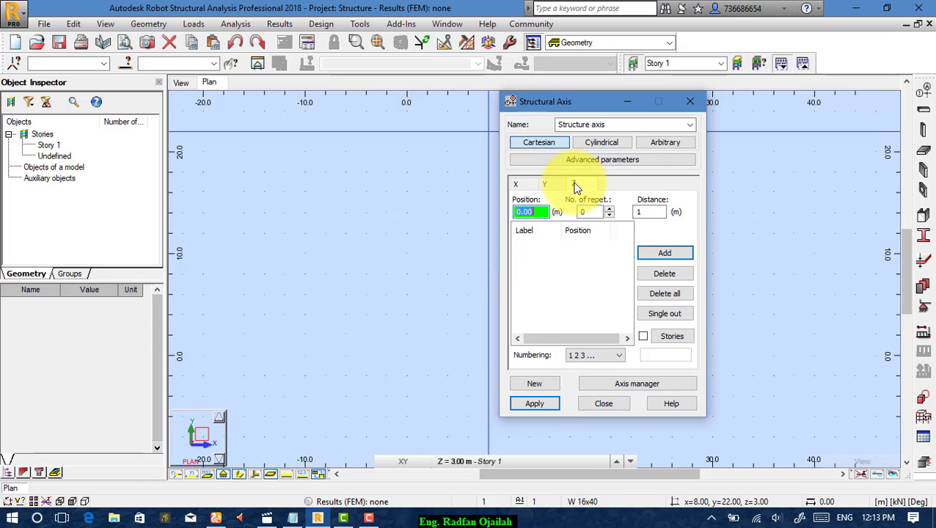
left_click(583, 212)
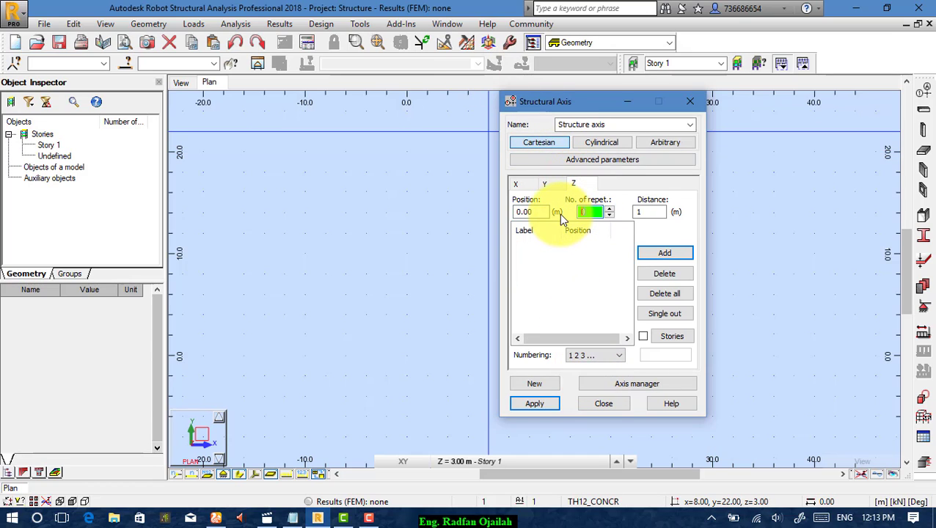
type("3")
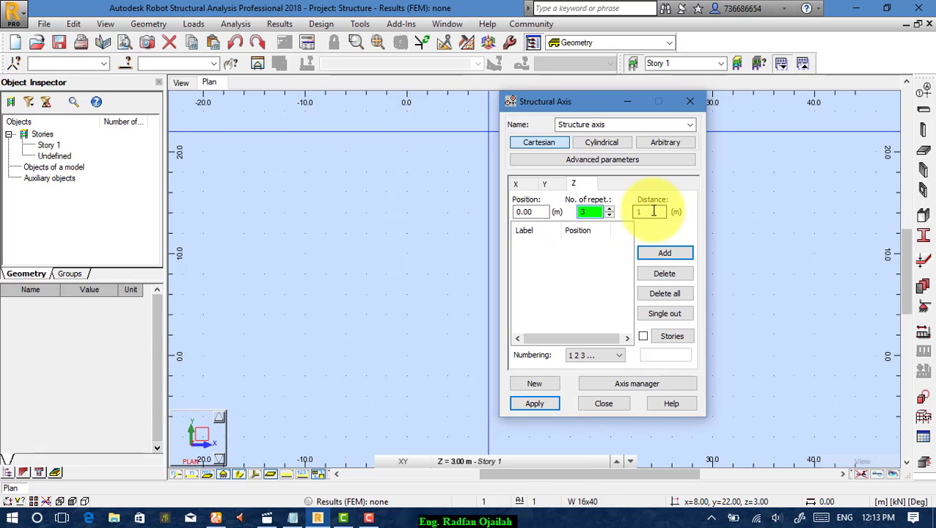
left_click(658, 211)
type("5")
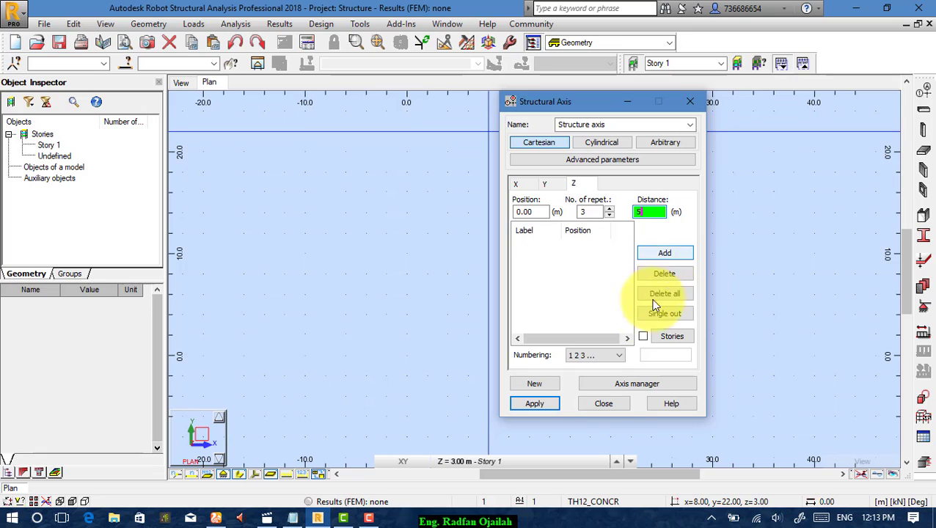
left_click(587, 355)
left_click(585, 387)
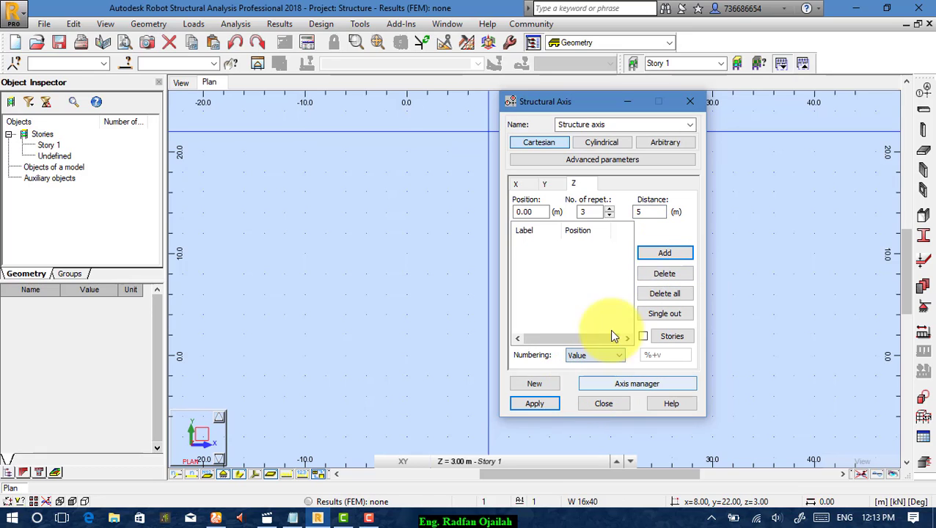
left_click(656, 262)
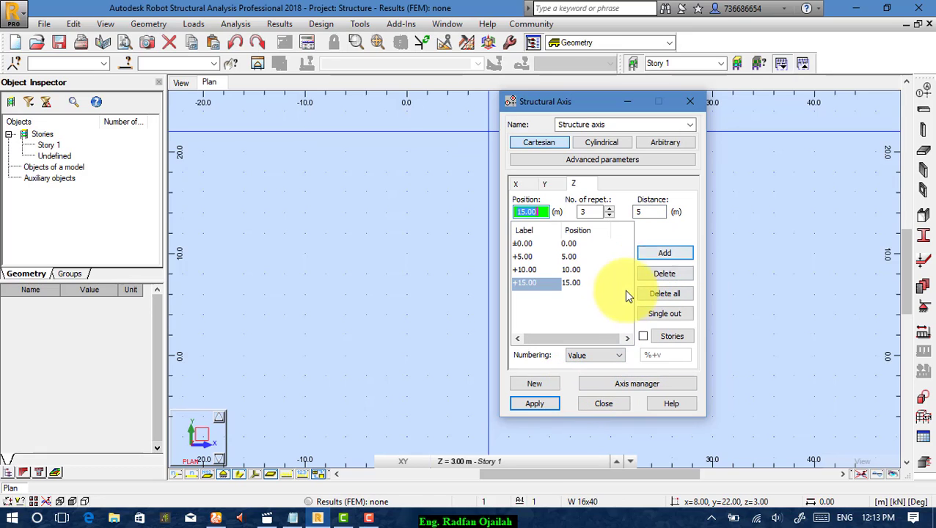
left_click(550, 403)
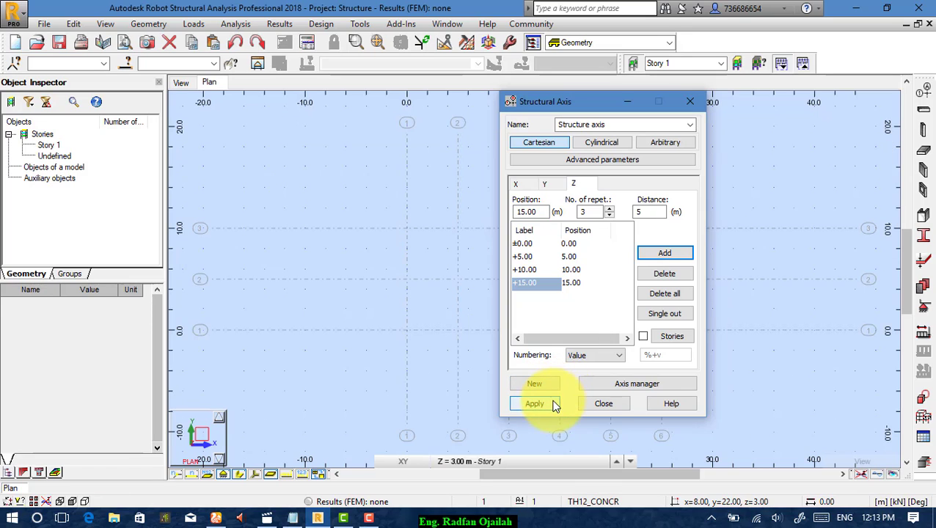
left_click(598, 403)
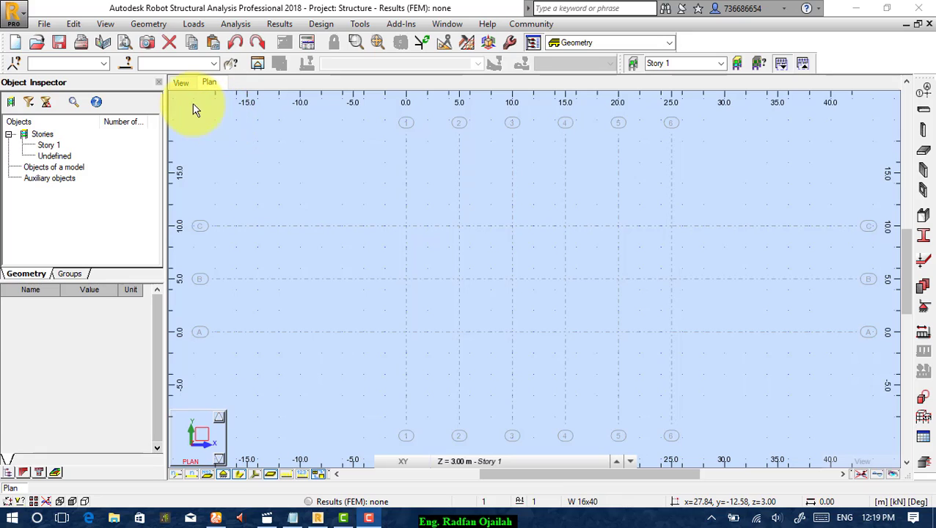
- Inspect the axis grid in the 3D view and return to the plan view
left_click(181, 83)
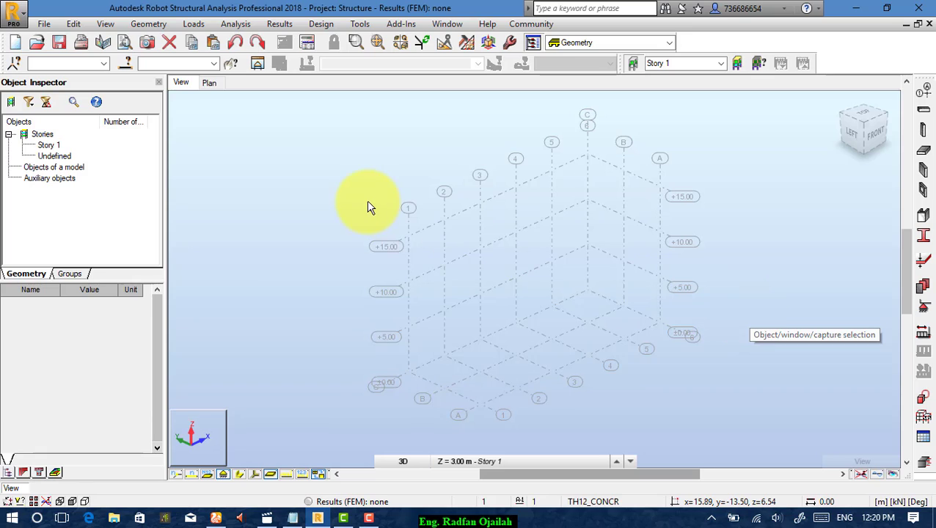
left_click(210, 84)
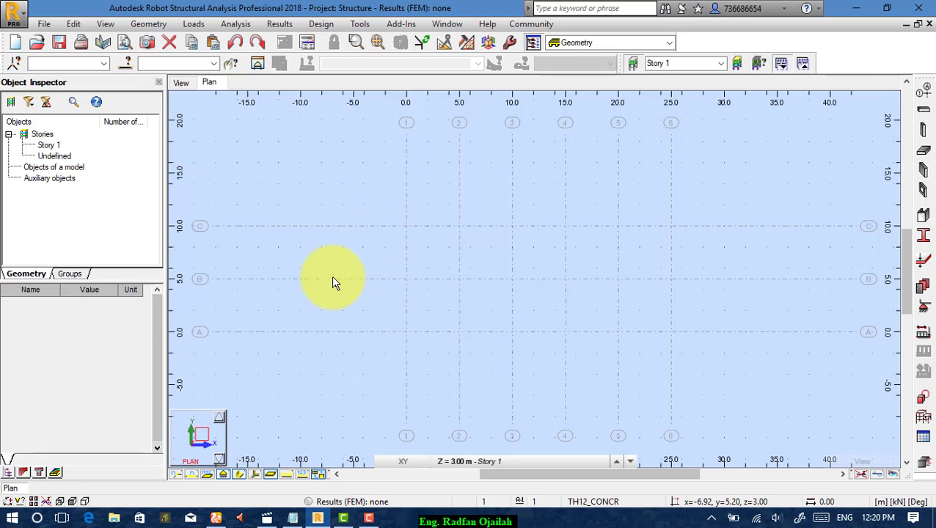
scroll(332, 283, "down", 1)
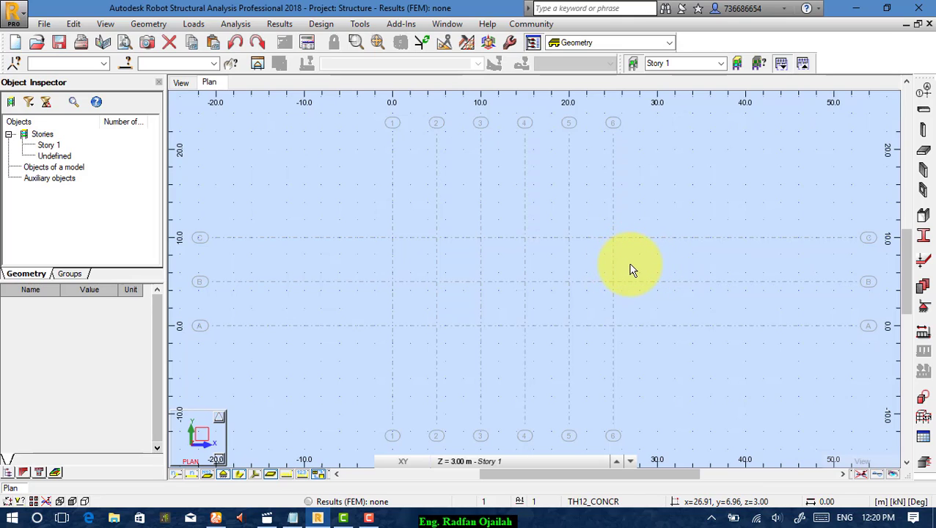
- Create a new Cartesian structural axis set named "aligned axis"
left_click(921, 96)
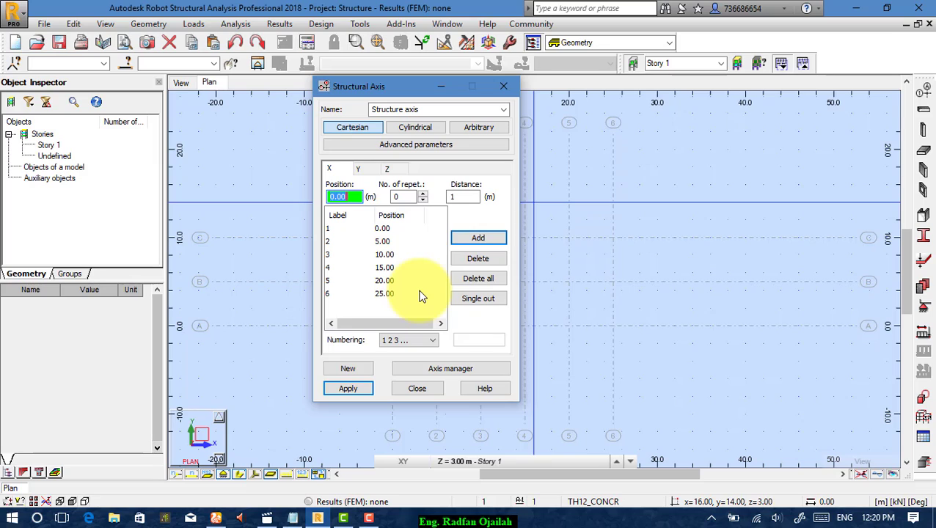
left_click(348, 370)
left_click(415, 107)
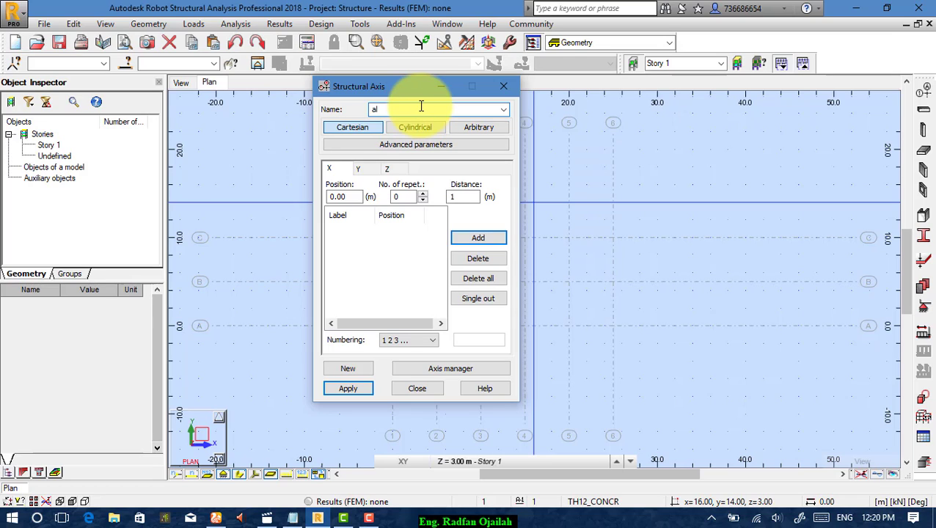
type("ned axis")
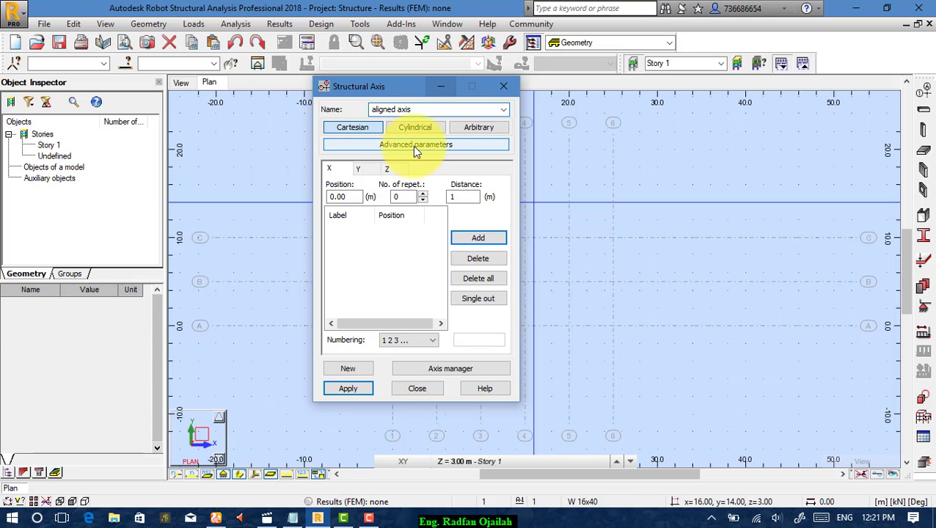
- Place the new axis set relative to the intersection of axes 6 and C (25.00, 10.00, 3.00), rotated 60 degrees about Z
left_click(412, 145)
left_click_drag(404, 81, 311, 68)
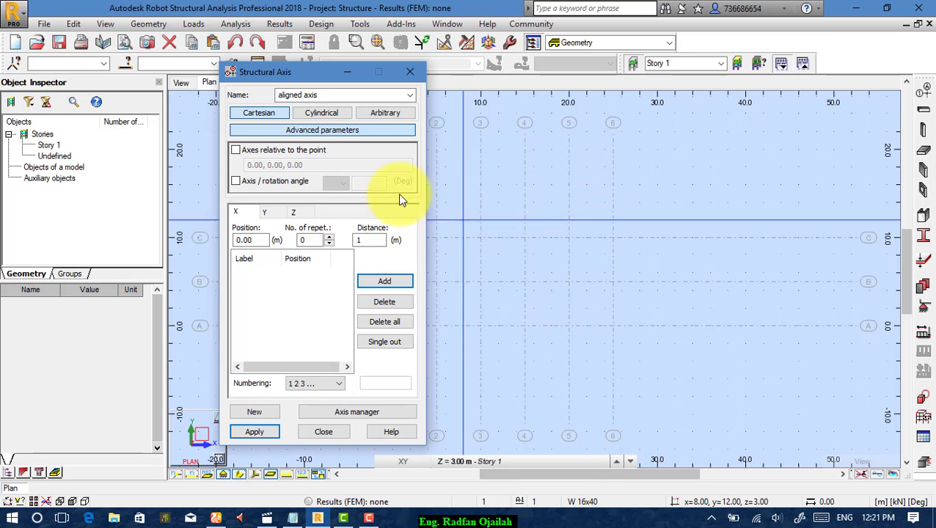
left_click(236, 151)
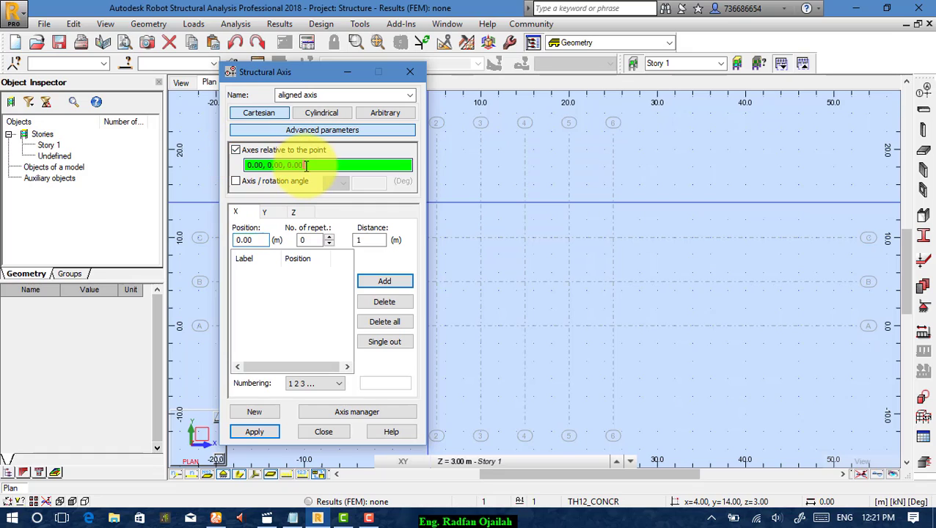
left_click(613, 239)
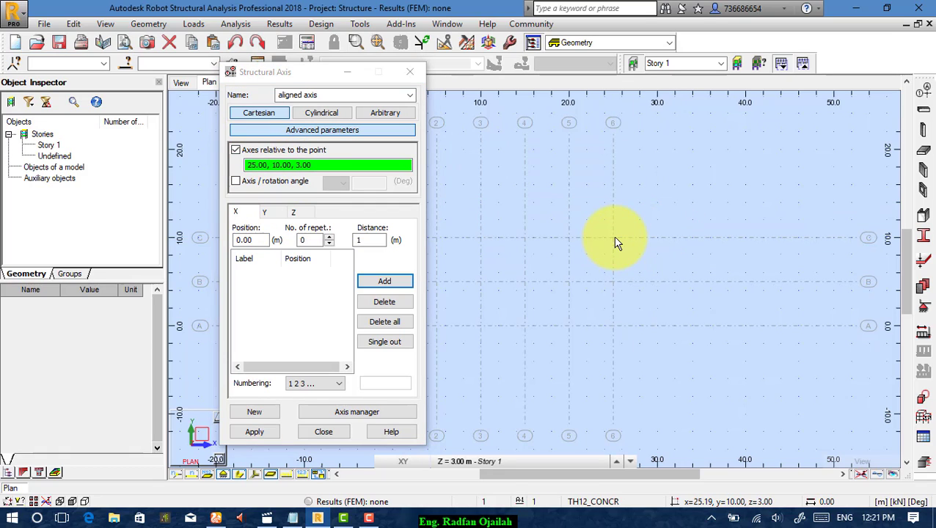
left_click(236, 181)
left_click(371, 185)
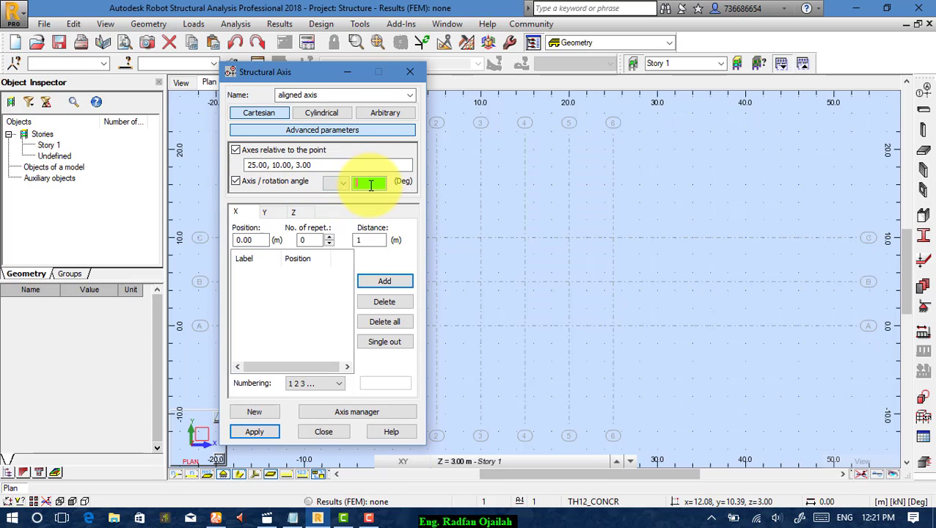
type("60")
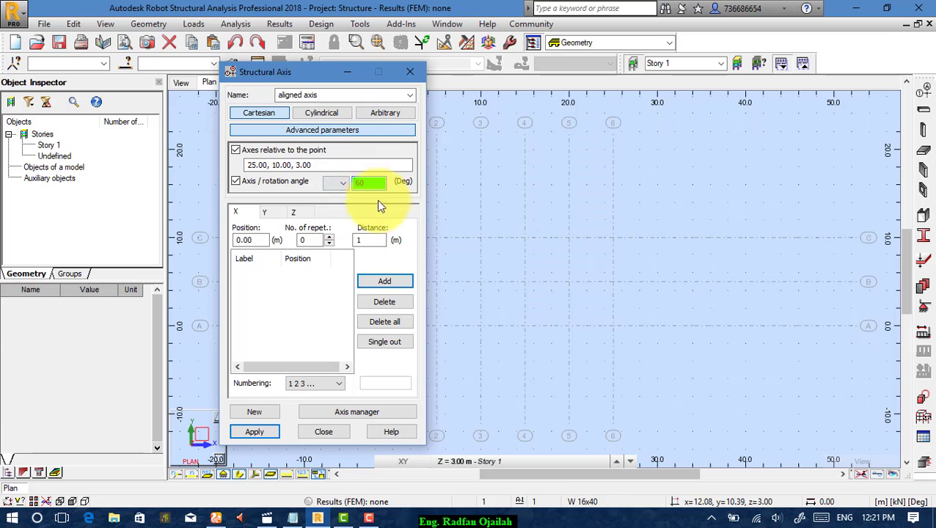
left_click(340, 185)
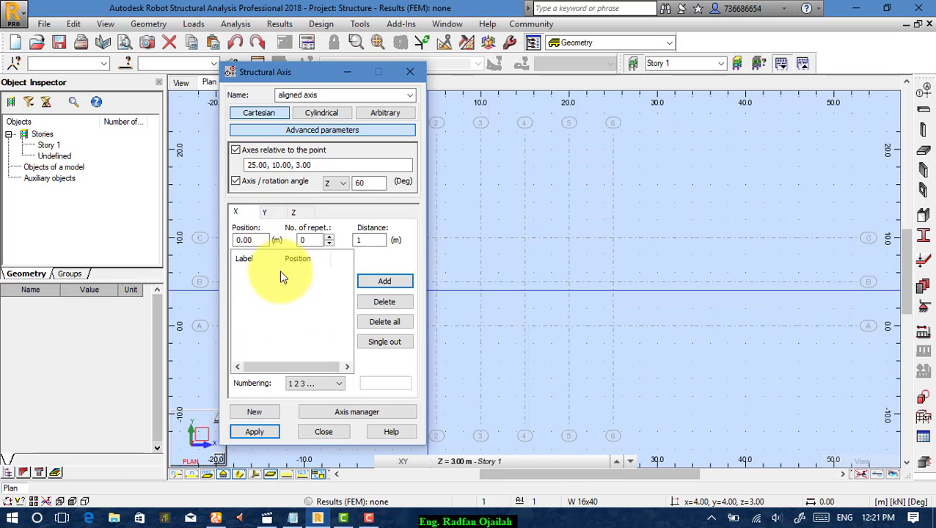
- Add the aligned set's X axes from 0.00 m with 5 repetitions at 5 m spacing
double_click(311, 239)
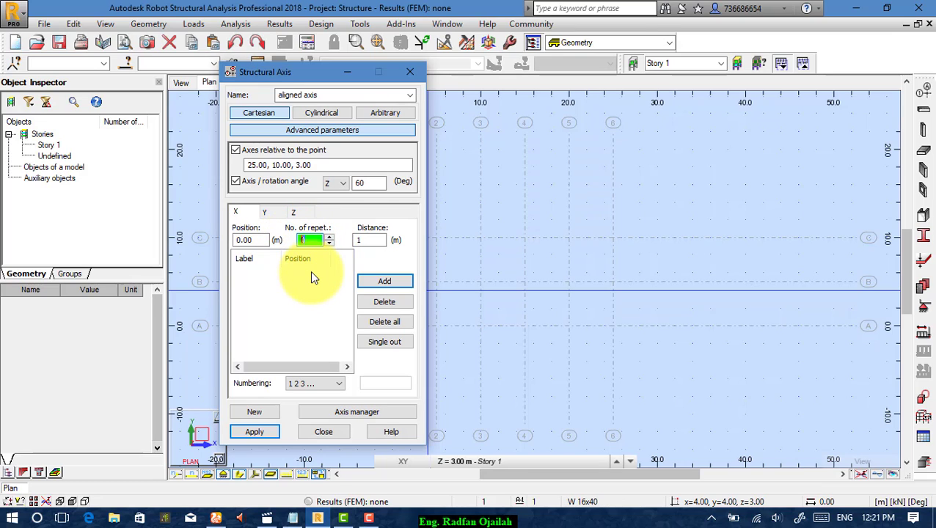
type("5")
double_click(371, 240)
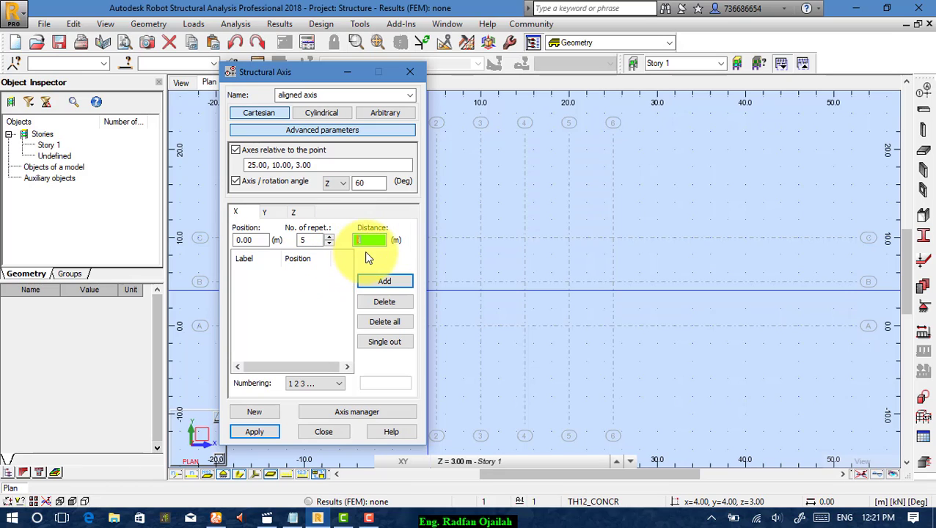
type("5")
left_click(383, 282)
- Add the aligned set's Y axes from 0 m with 2 repetitions at -5 m spacing
left_click(264, 212)
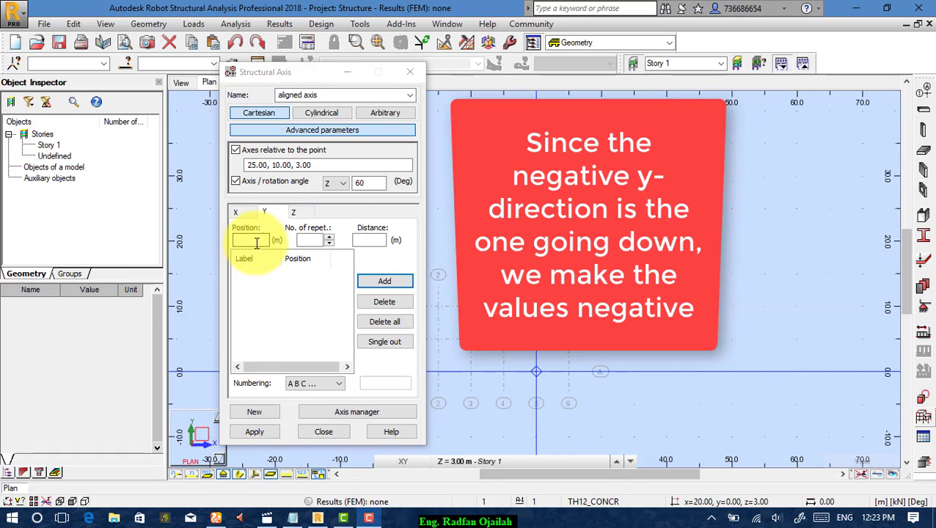
left_click(257, 242)
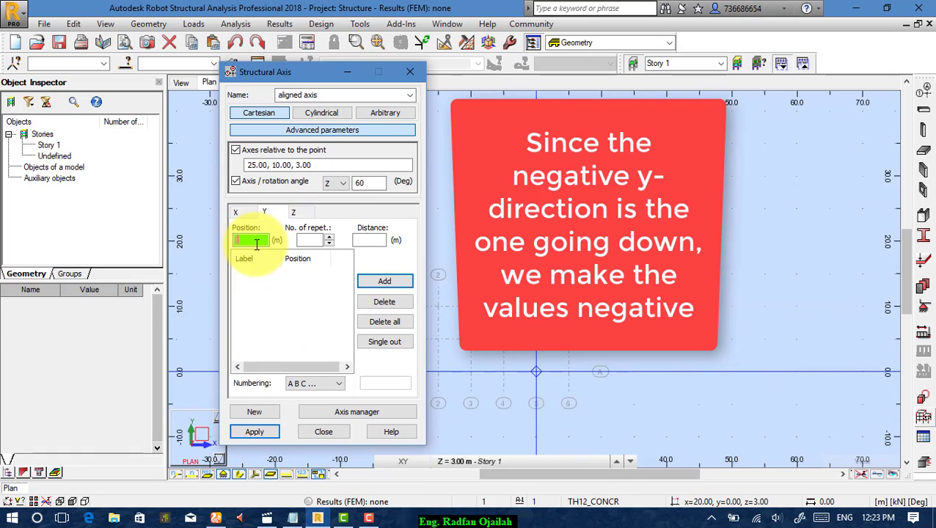
left_click(305, 240)
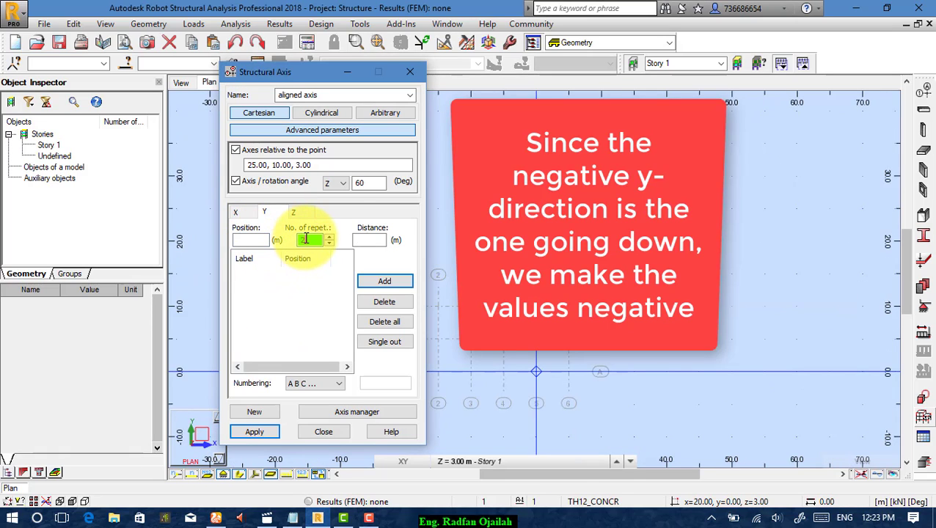
type("2")
left_click(371, 240)
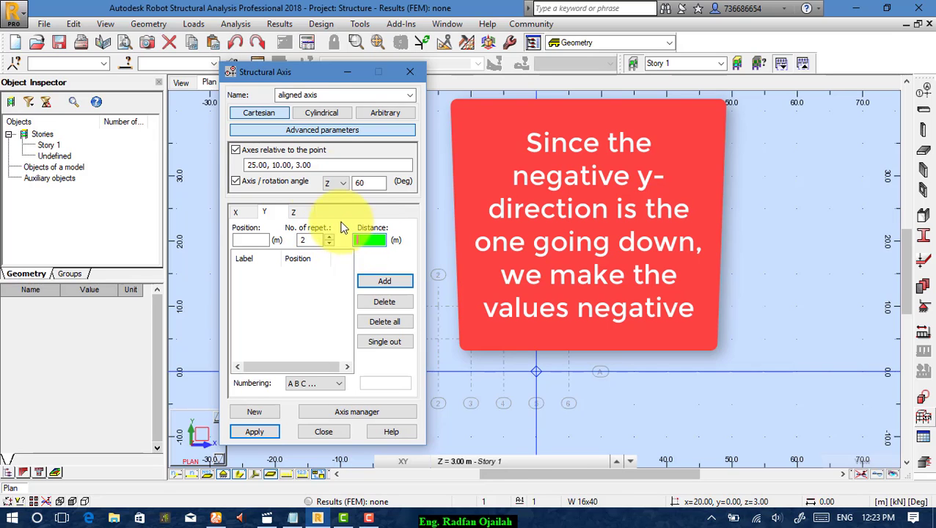
left_click_drag(299, 71, 100, 40)
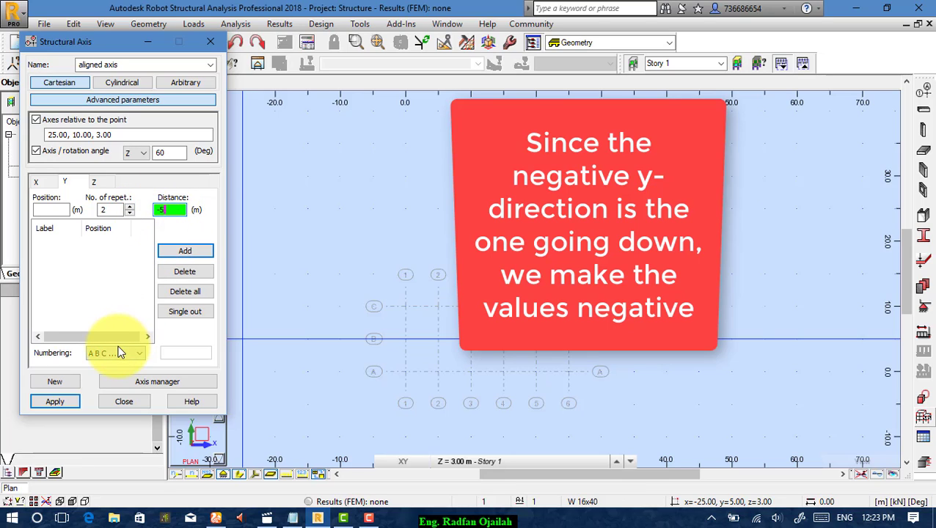
left_click(176, 253)
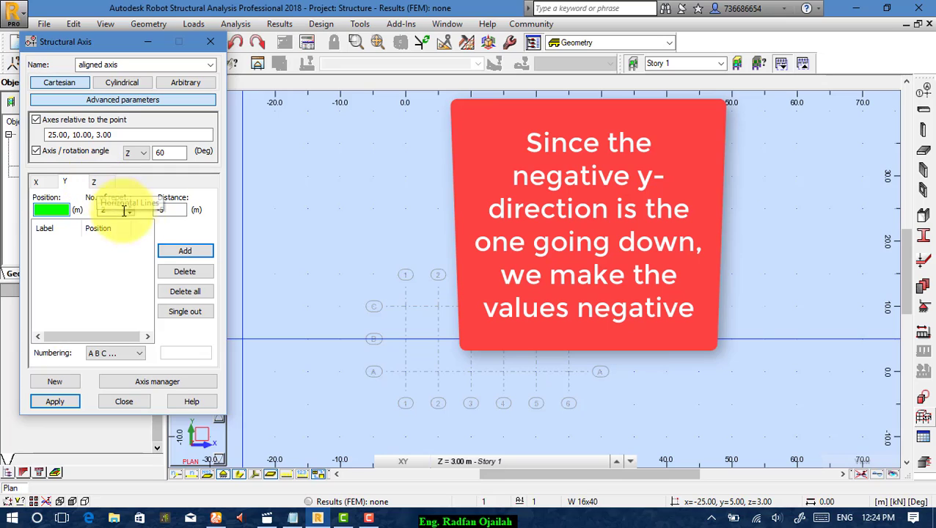
left_click(164, 252)
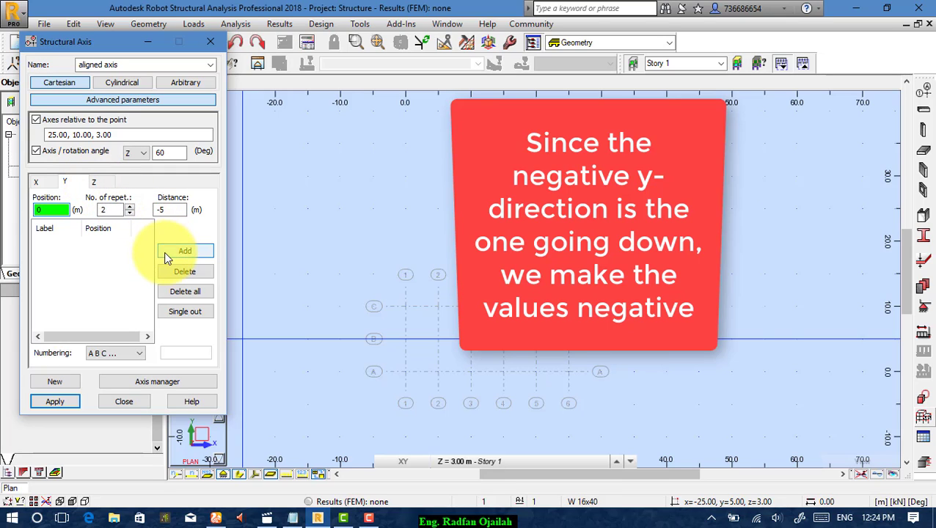
left_click(166, 252)
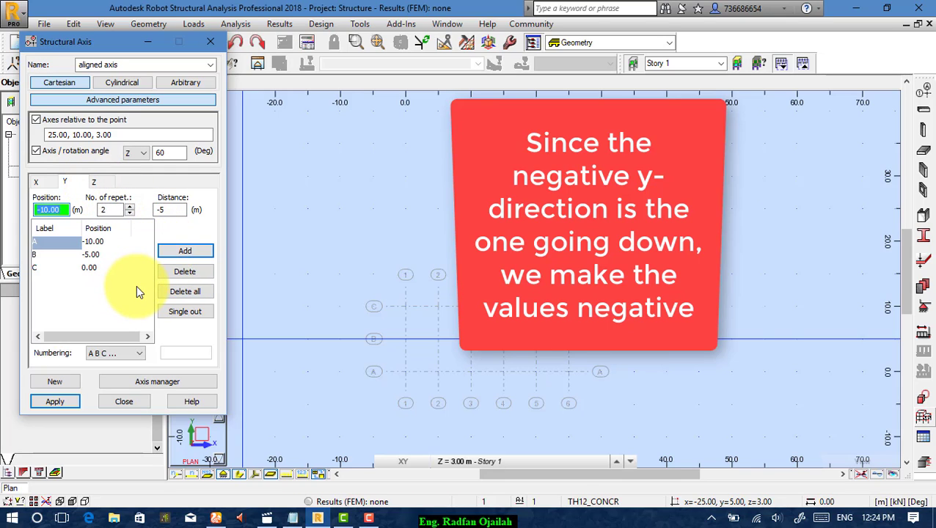
- Add the aligned set's Z axes from 0 m with 3 repetitions at 5 m spacing
left_click(103, 182)
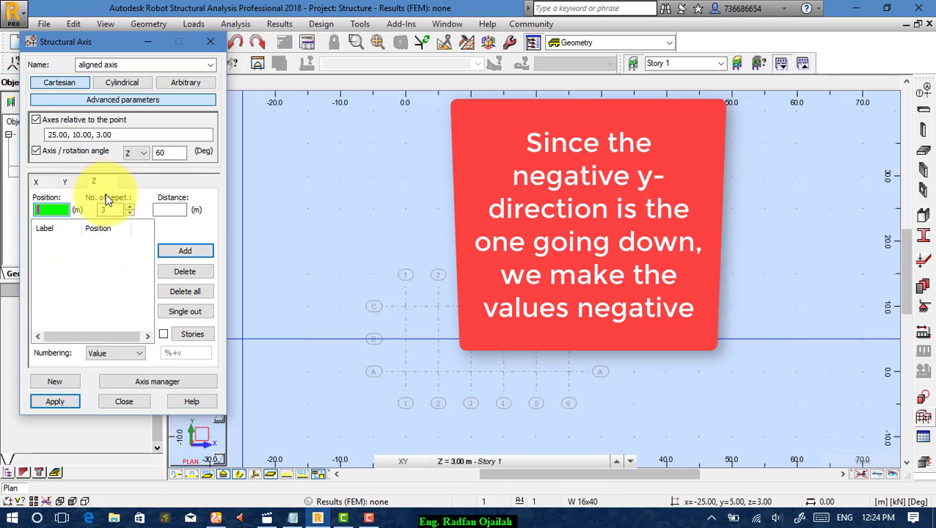
left_click(63, 212)
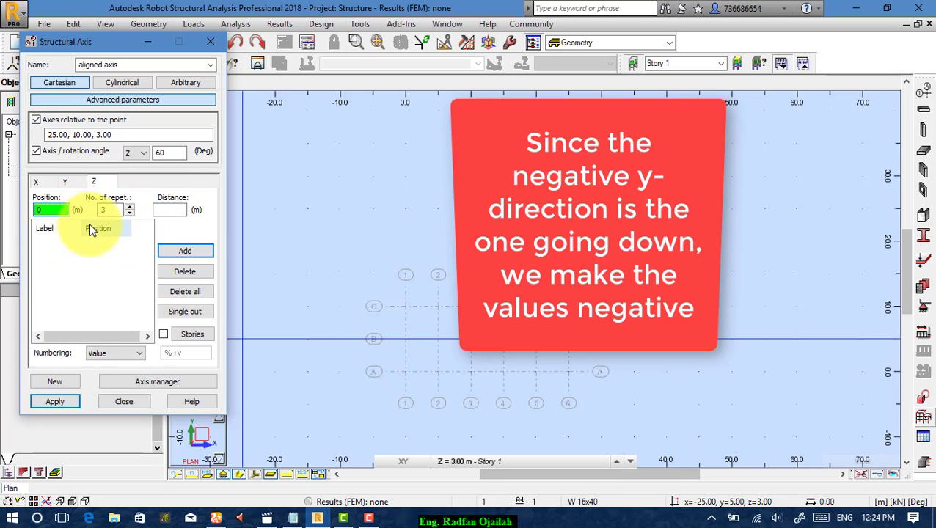
left_click(165, 210)
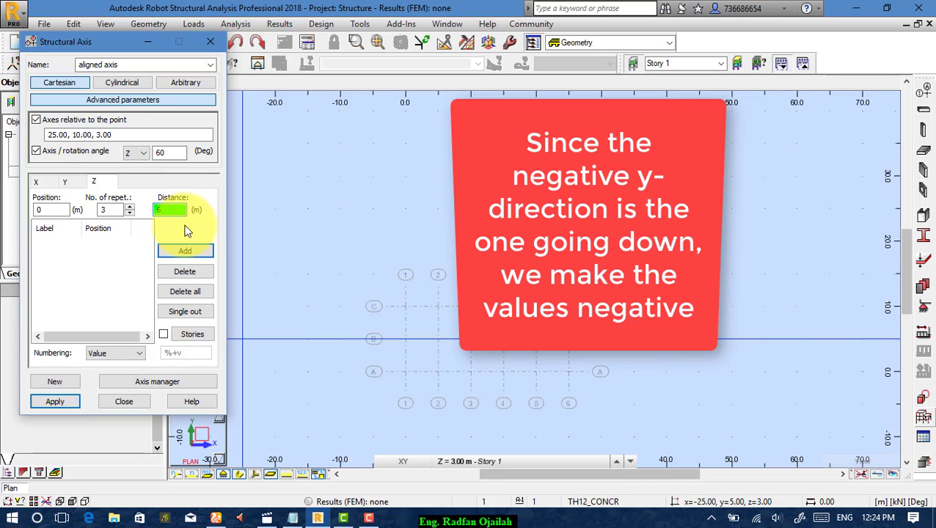
left_click(157, 210)
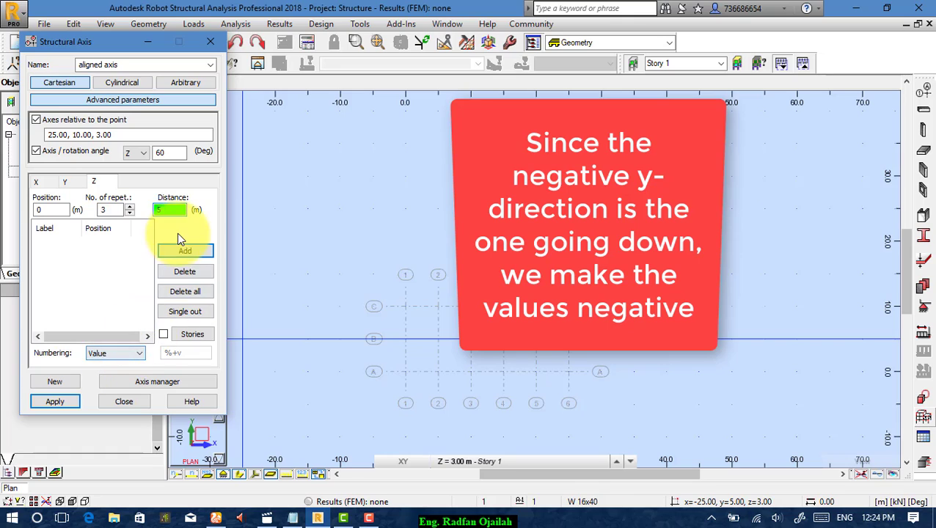
left_click(176, 253)
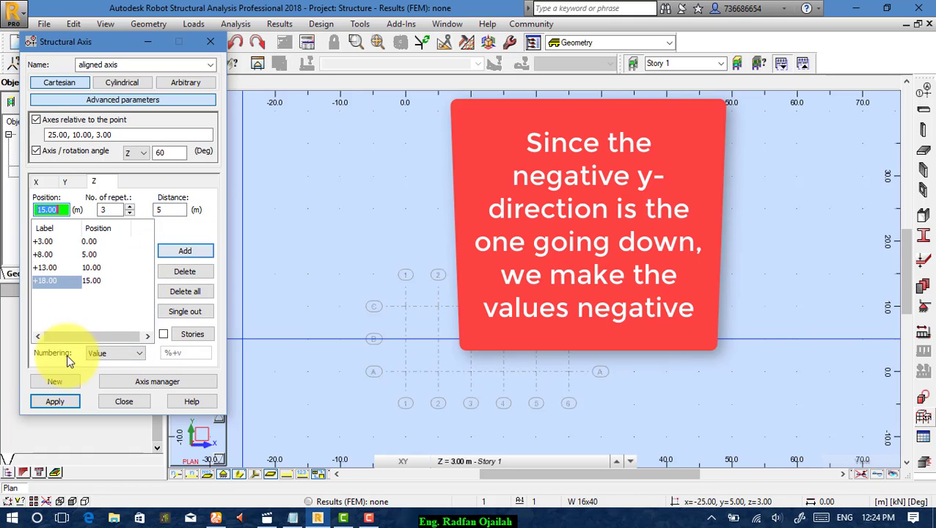
- Apply the aligned axis set to the plan and close the structural axis definition
left_click(54, 402)
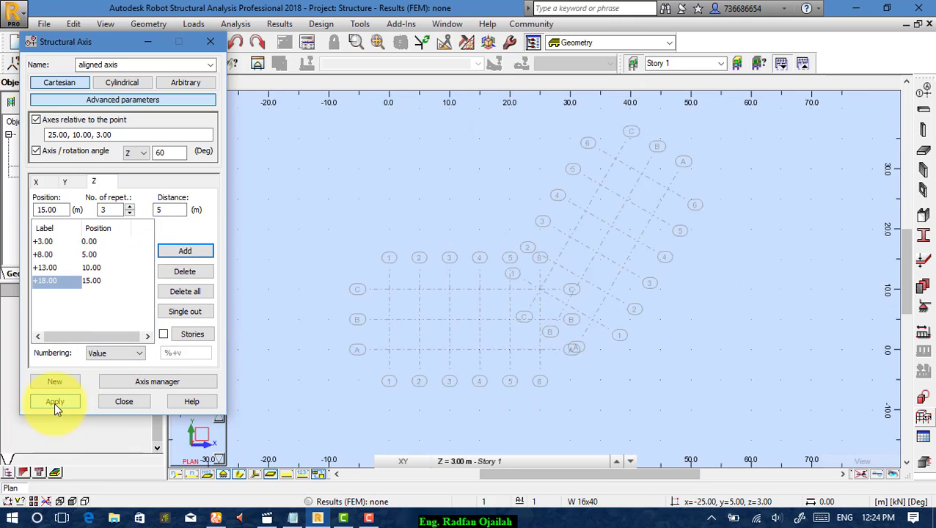
left_click(121, 401)
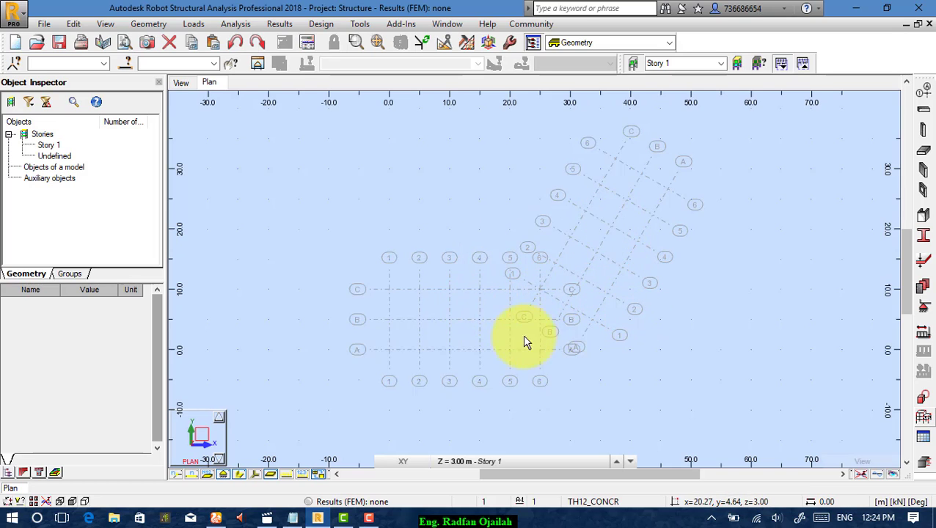
middle_click_drag(495, 321, 385, 312)
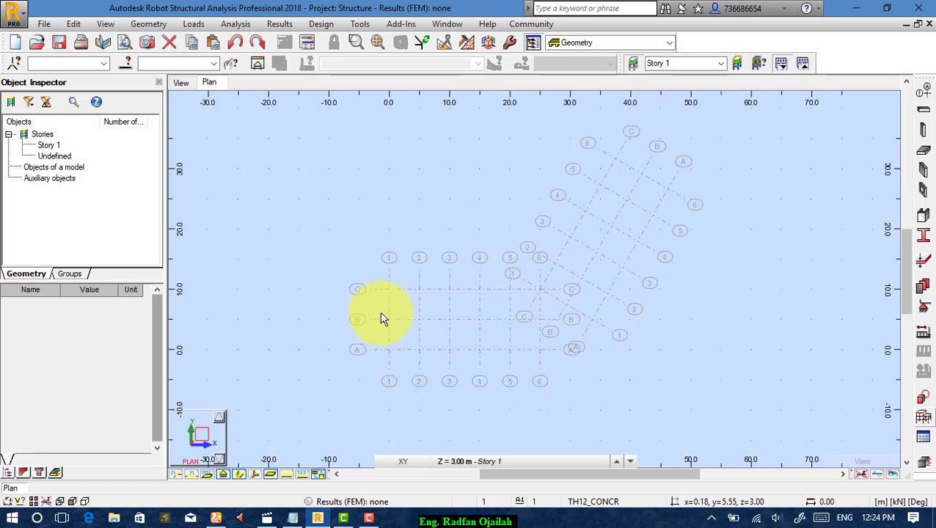
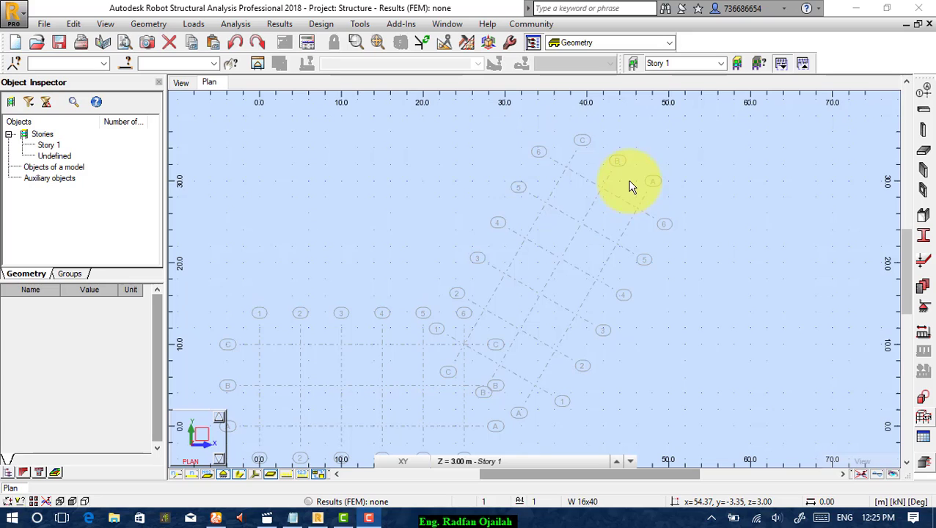
- Start a cylindrical structural axis set relative to the rotated grid's intersection of axes 6 and B (41.83, 29.15, 3.00)
left_click(922, 95)
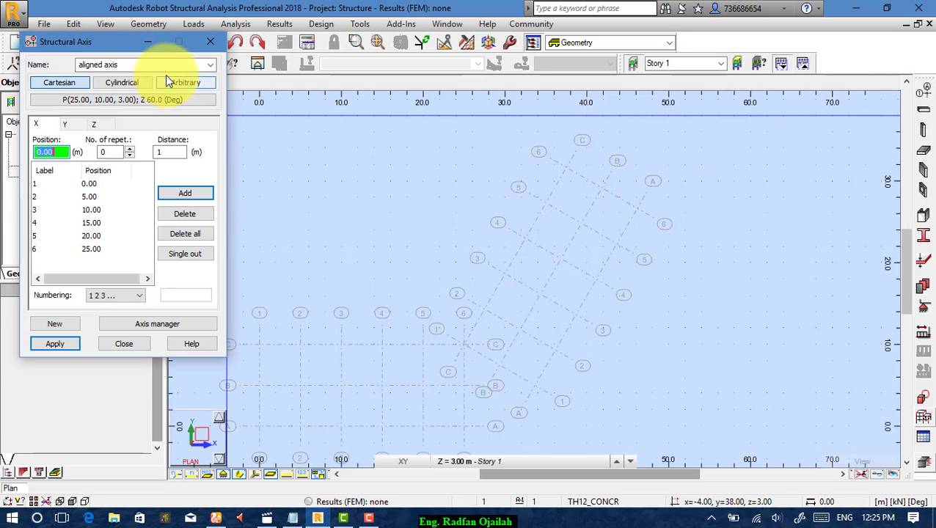
left_click_drag(122, 43, 303, 76)
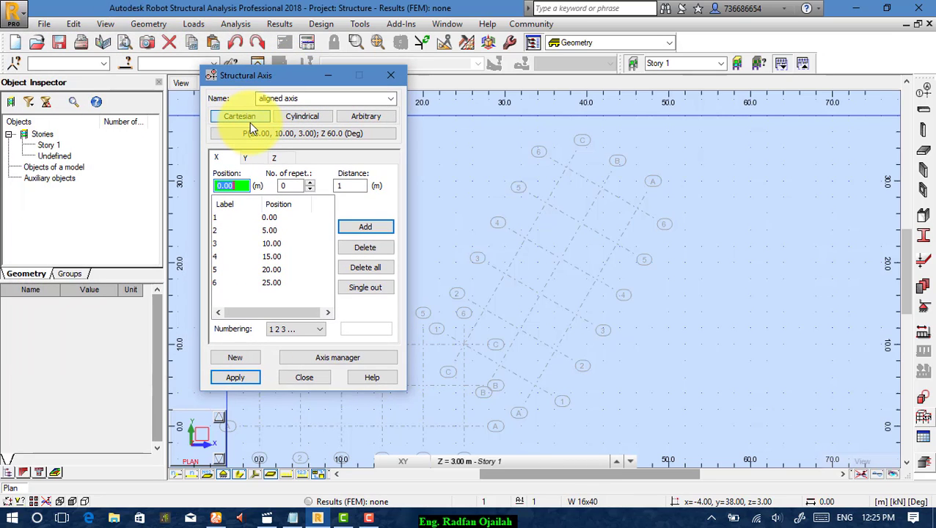
left_click(292, 117)
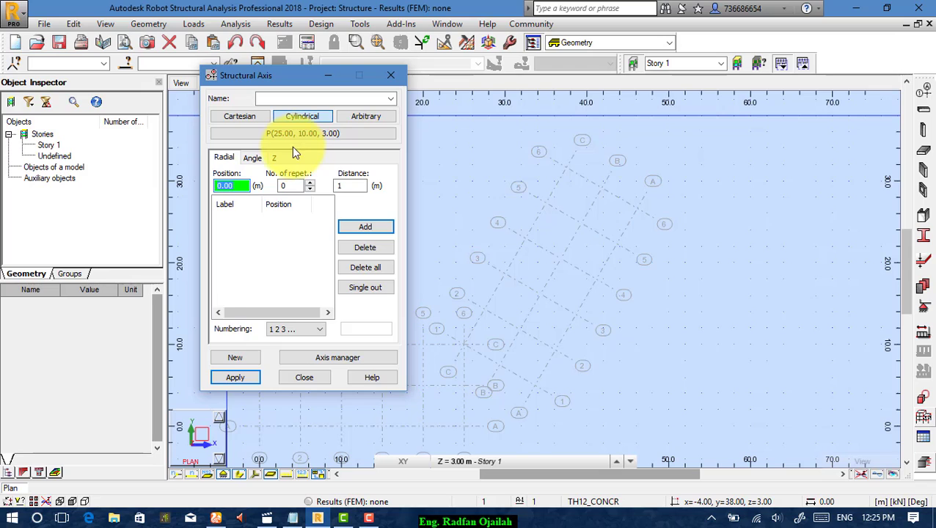
left_click(294, 133)
left_click(314, 168)
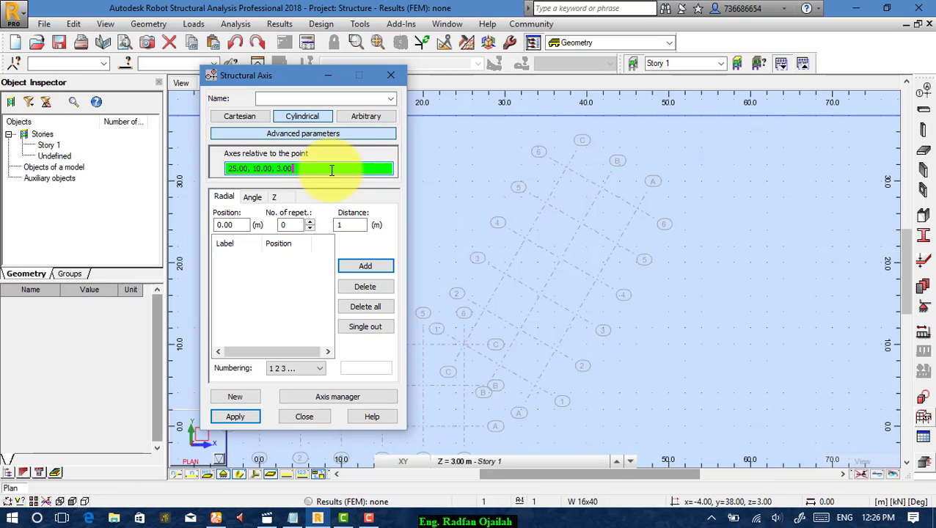
left_click(605, 187)
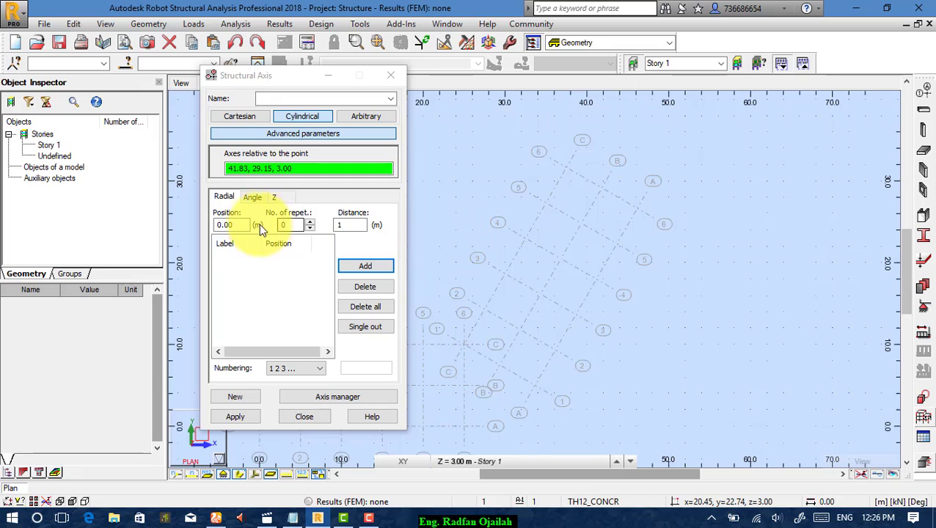
- Add the cylindrical set's radial axes from 0.00 m with 2 repetitions at 3 m spacing
double_click(292, 225)
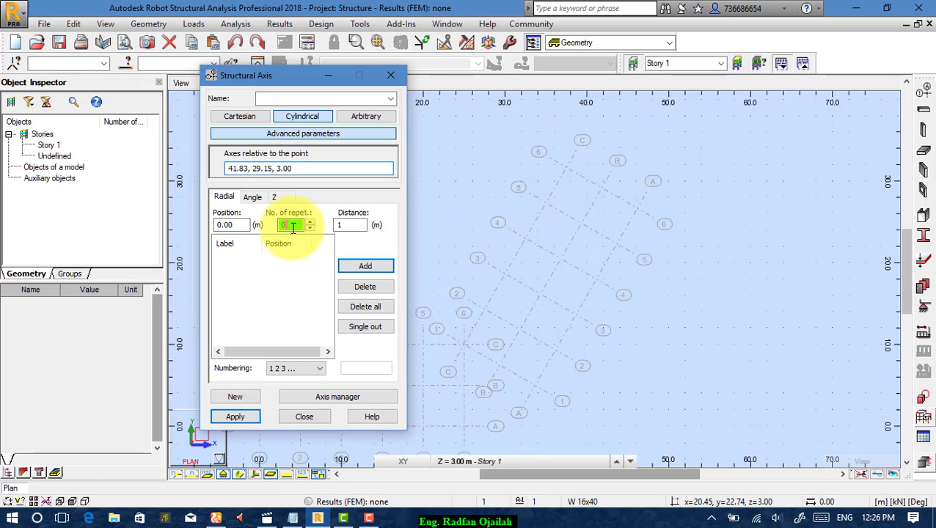
key("BackSpace")
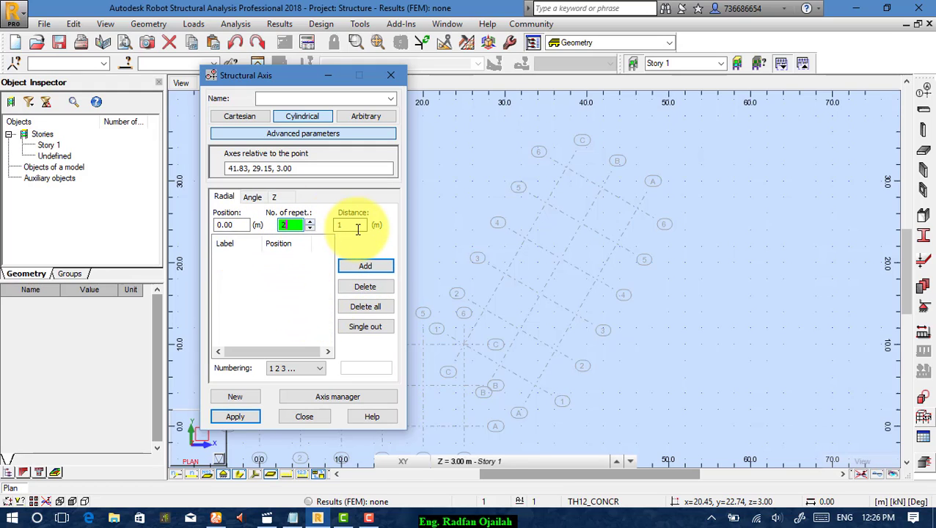
key("Tab")
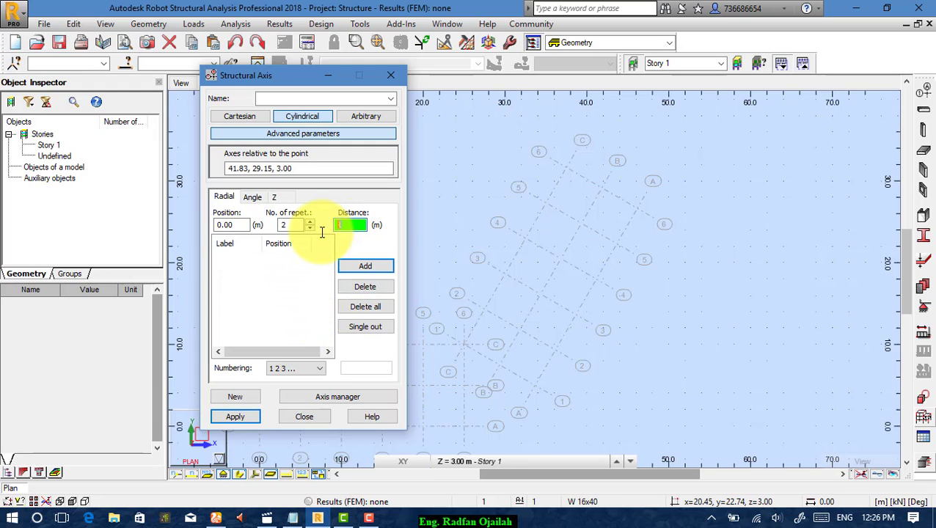
type("3")
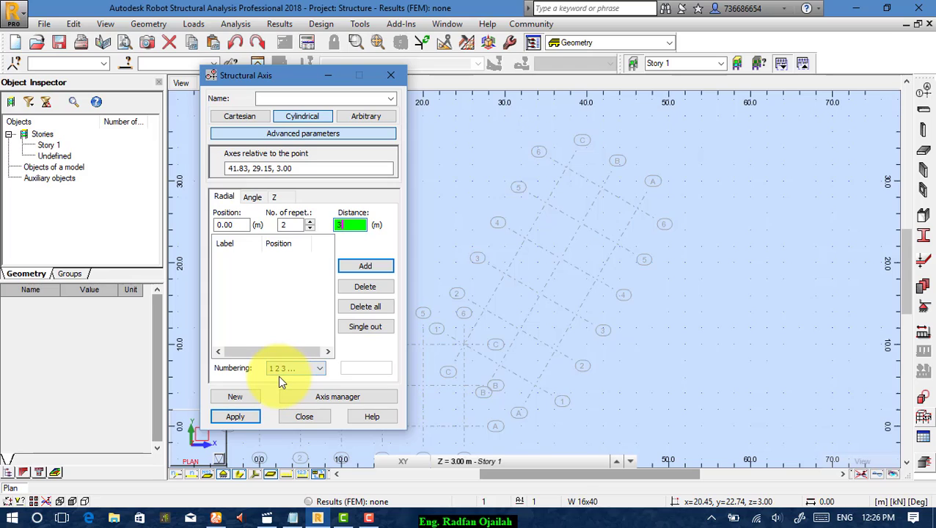
left_click(355, 269)
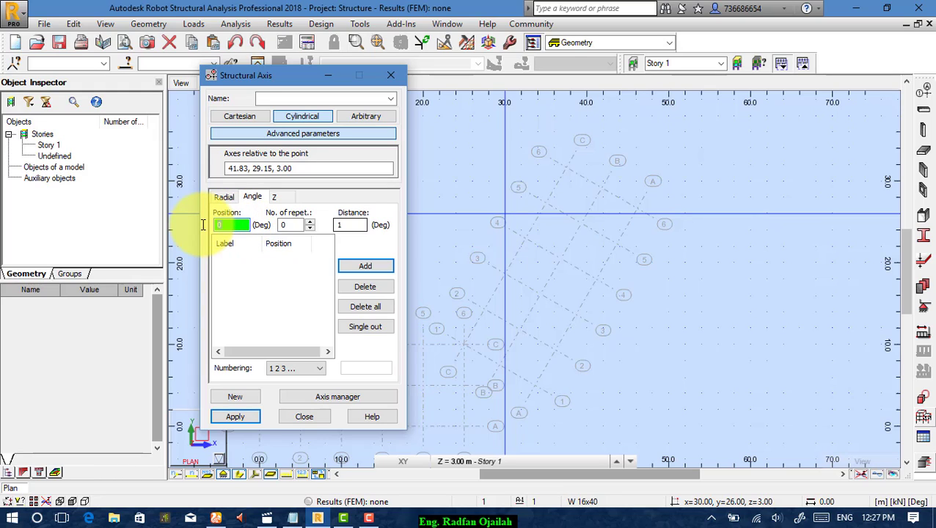
- Add the cylindrical set's angular axes from -30 degrees with 10 repetitions at 18-degree spacing
type("0")
left_click(284, 224)
left_click_drag(283, 221, 272, 222)
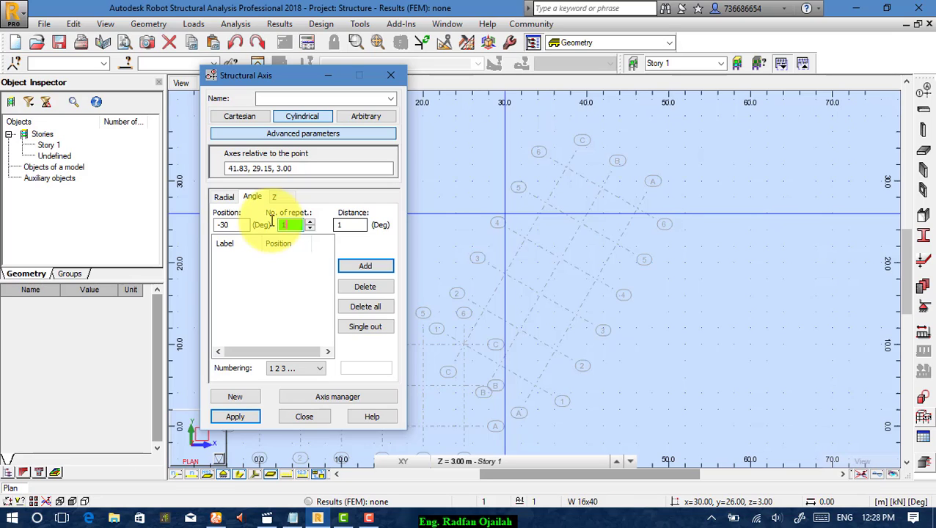
type("10")
left_click(334, 225)
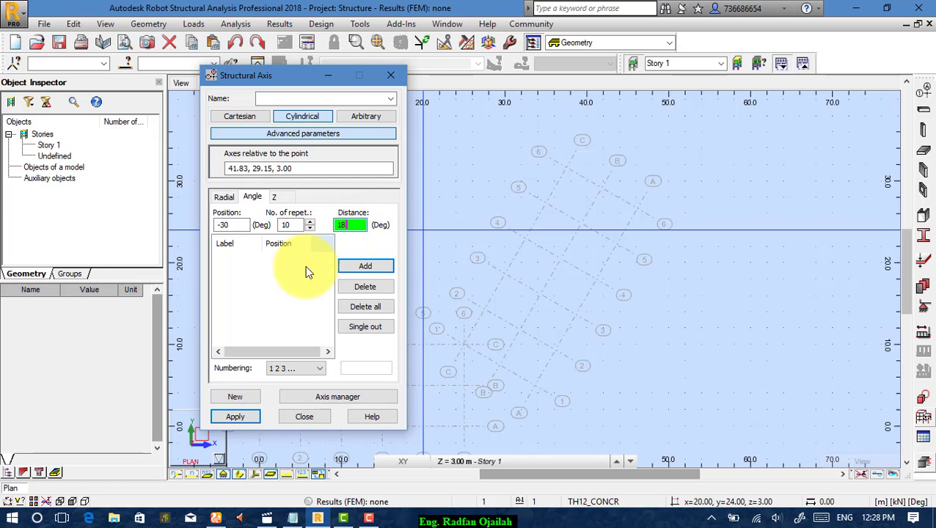
left_click(346, 267)
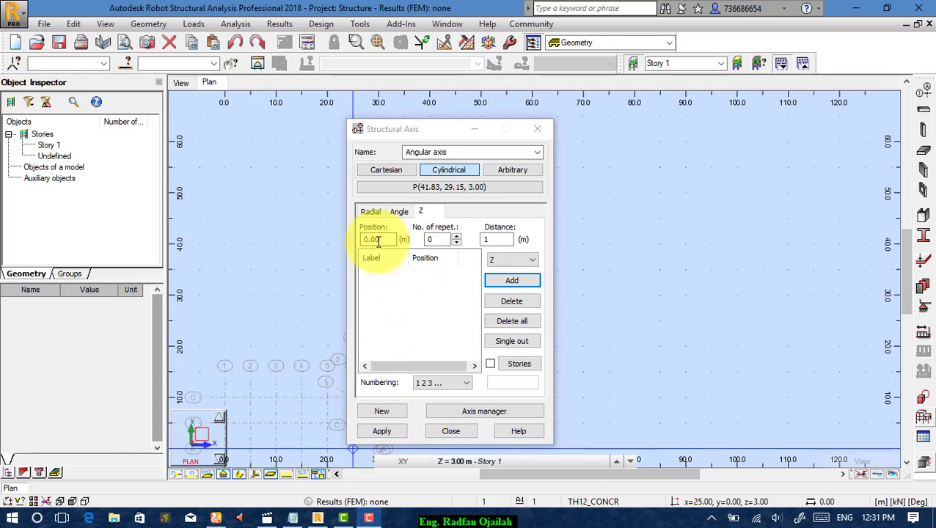
- Add the cylindrical set's Z axes from 0.00 m with 3 repetitions at 5 m spacing, numbered by Value
double_click(436, 240)
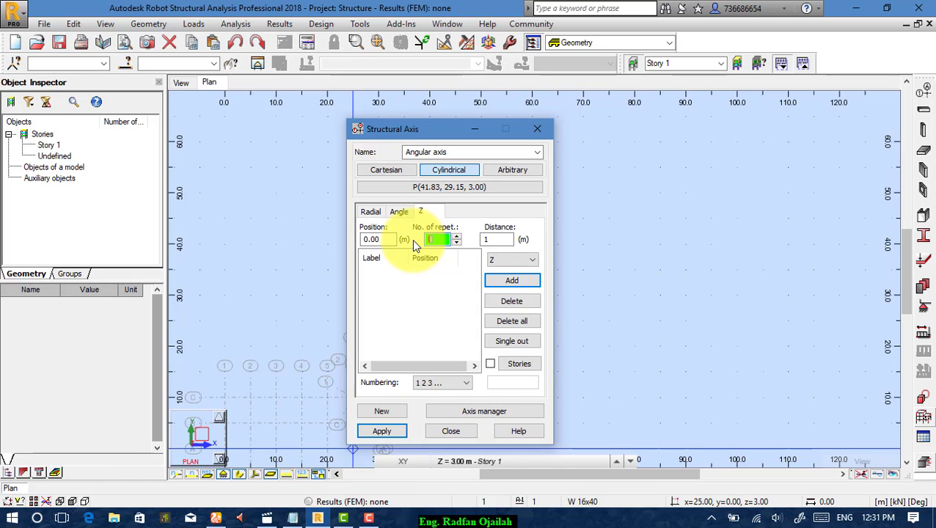
type("3")
double_click(486, 239)
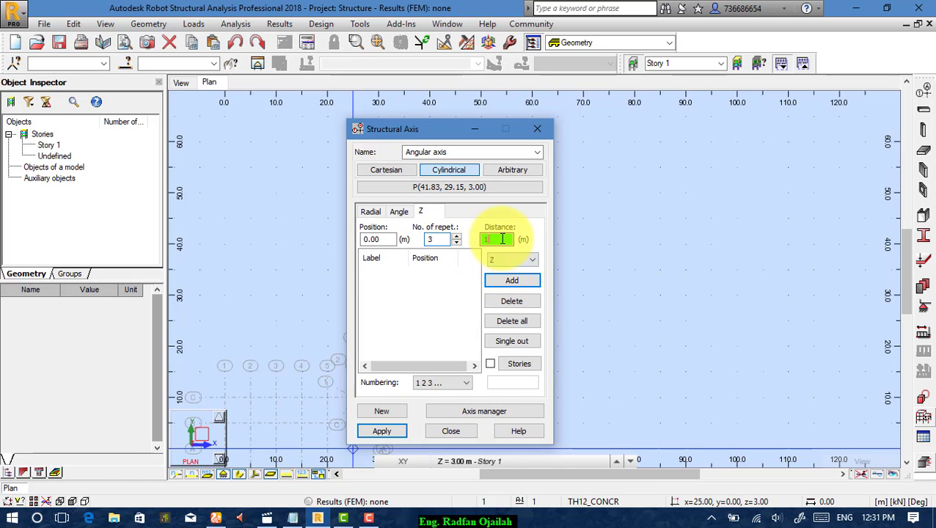
type("5")
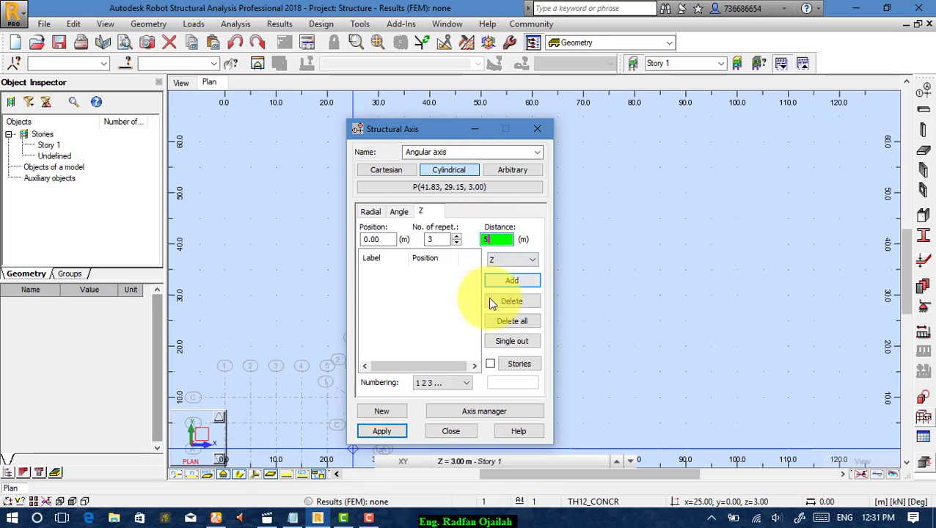
left_click(448, 384)
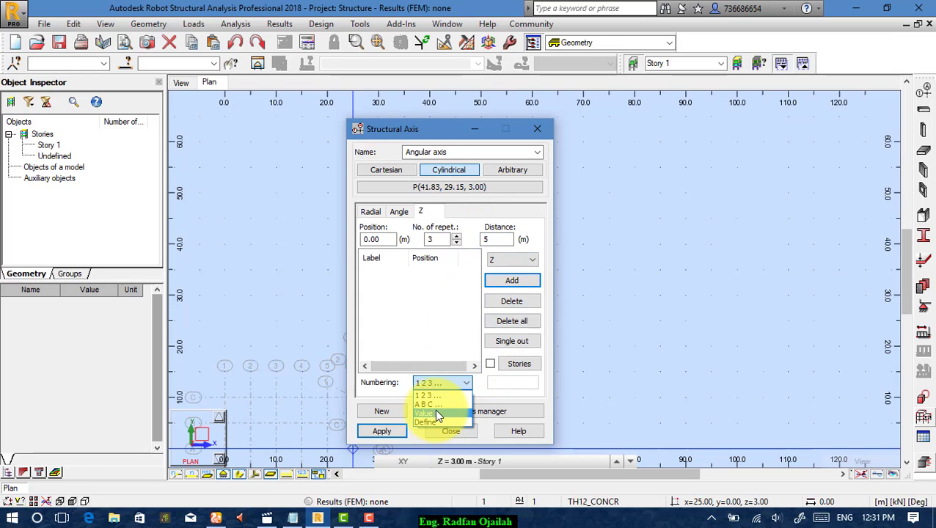
left_click(436, 412)
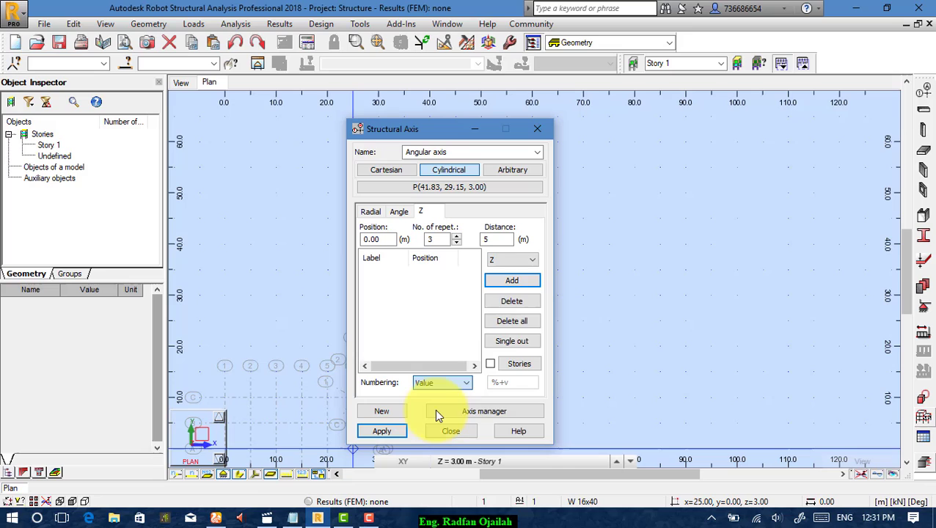
left_click(509, 282)
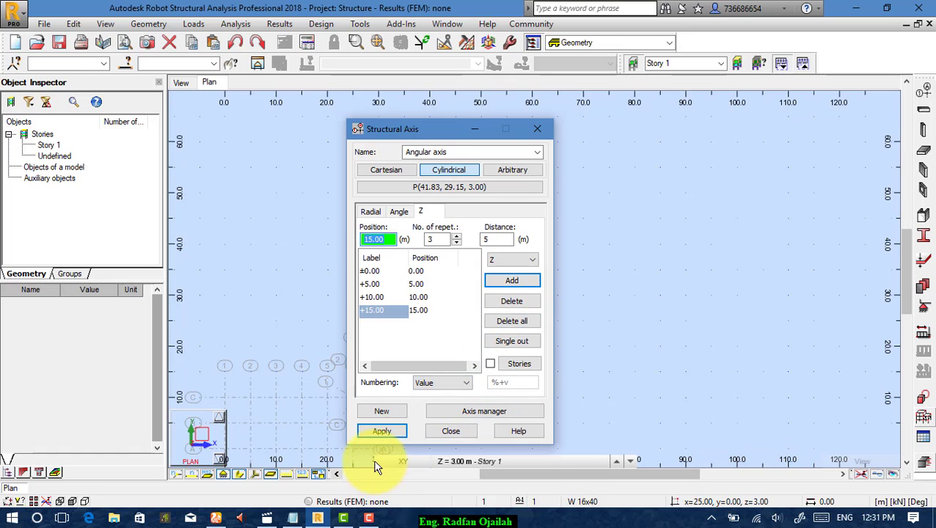
- Apply the cylindrical axis set to the plan, close the structural axis definition and inspect the new axes around the rotated grid's end
left_click(381, 431)
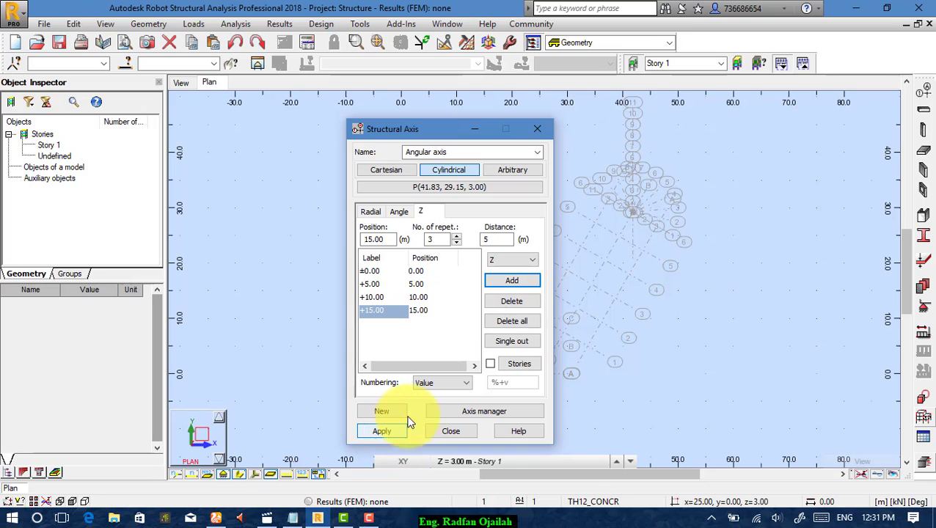
left_click(468, 432)
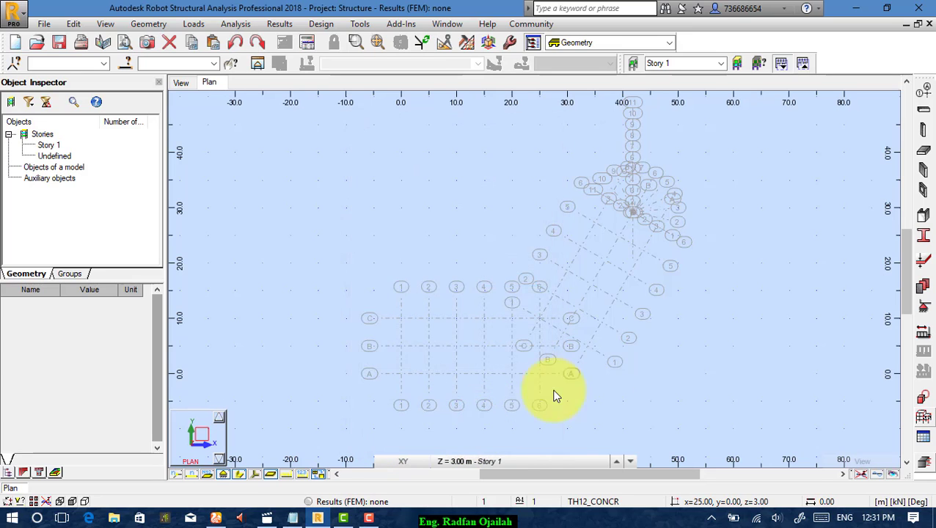
scroll(640, 329, "up", 1)
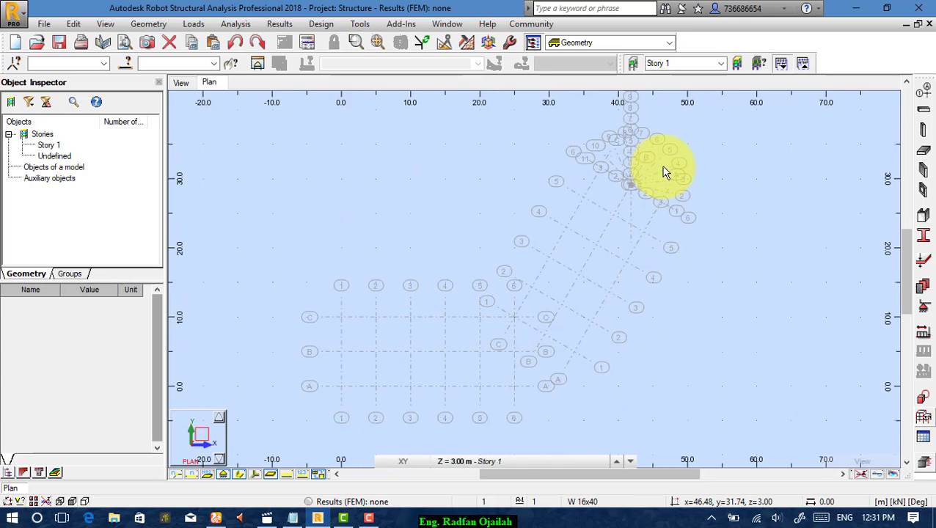
scroll(647, 176, "up", 4)
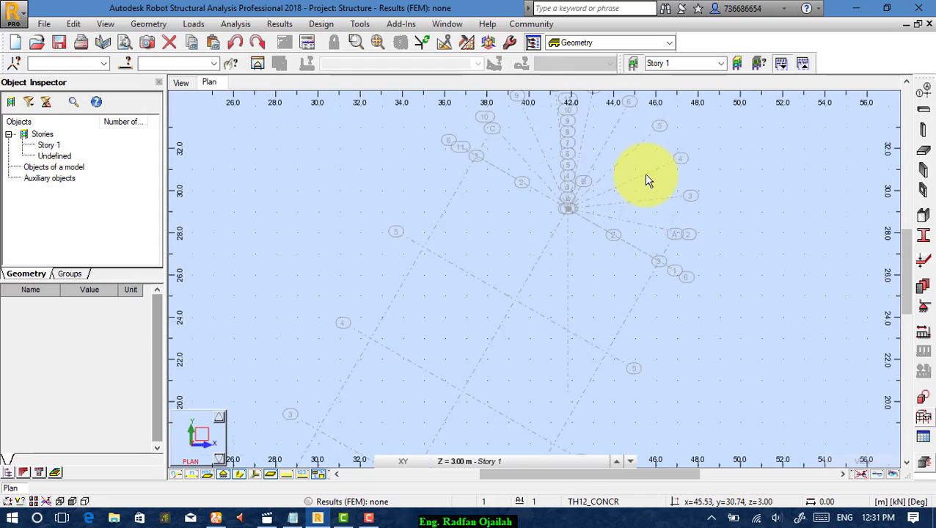
scroll(647, 180, "up", 3)
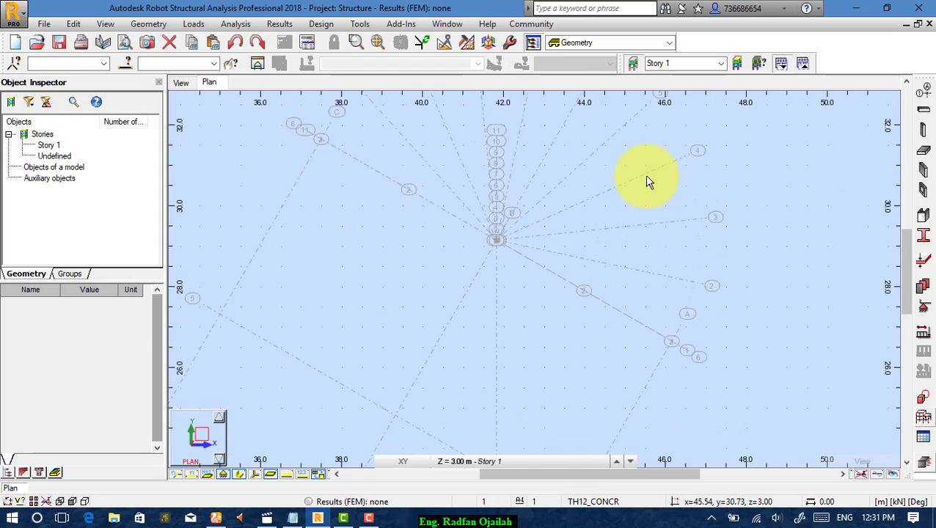
scroll(648, 182, "down", 3)
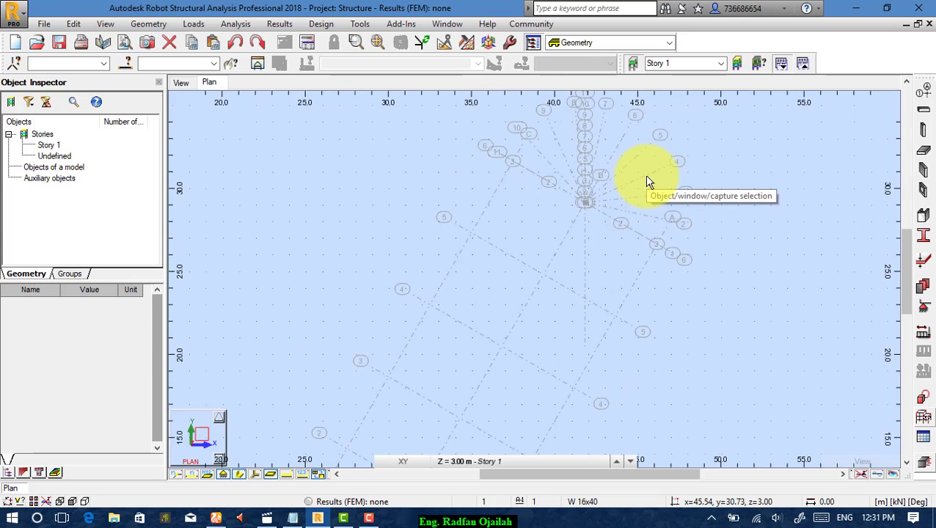
scroll(648, 181, "down", 3)
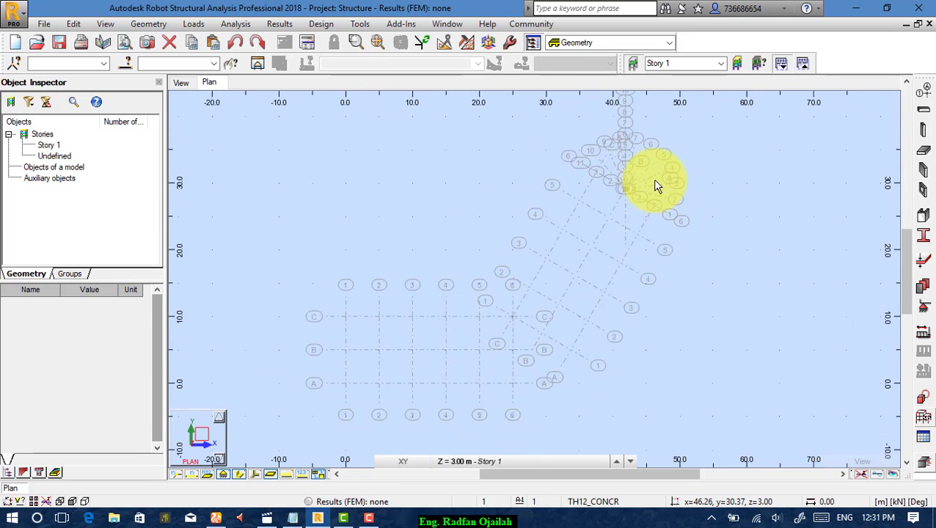